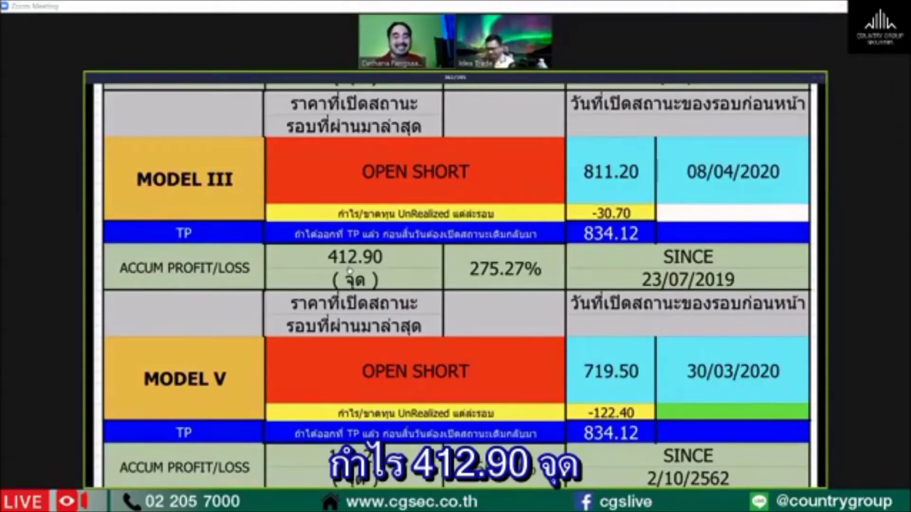
- Look through the open positions and accumulated profit/loss of the trading models in the report
{"action": "scroll", "coordinate": [349, 270], "scroll_direction": "down", "scroll_amount": 3}
{"action": "scroll", "coordinate": [480, 348], "scroll_direction": "down", "scroll_amount": 3}
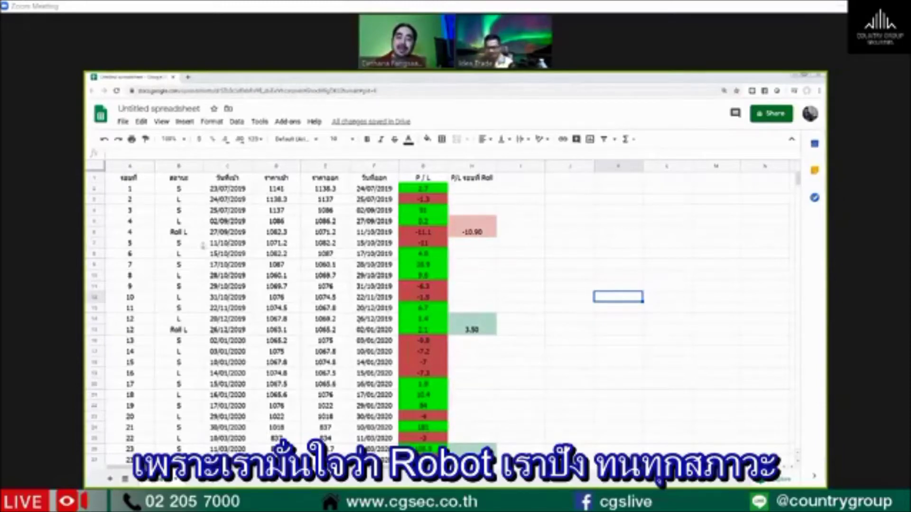
- Go through rounds 1 and 2 of the trade log, checking their positions, entry and exit dates and P/L
{"action": "left_click", "coordinate": [274, 243]}
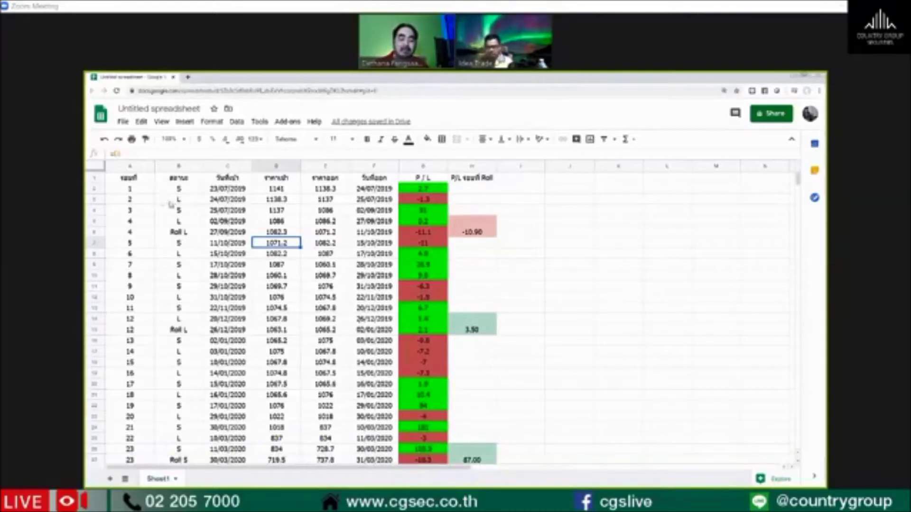
{"action": "left_click", "coordinate": [144, 192]}
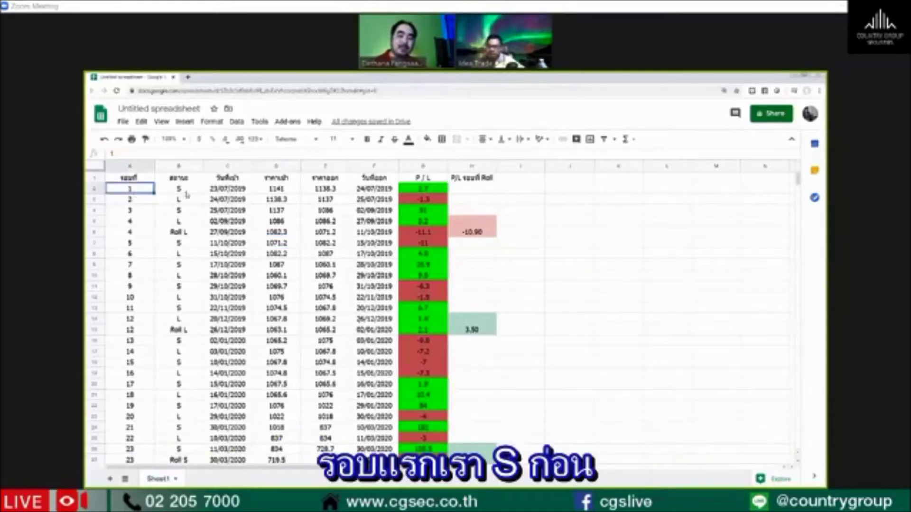
{"action": "left_click", "coordinate": [220, 192]}
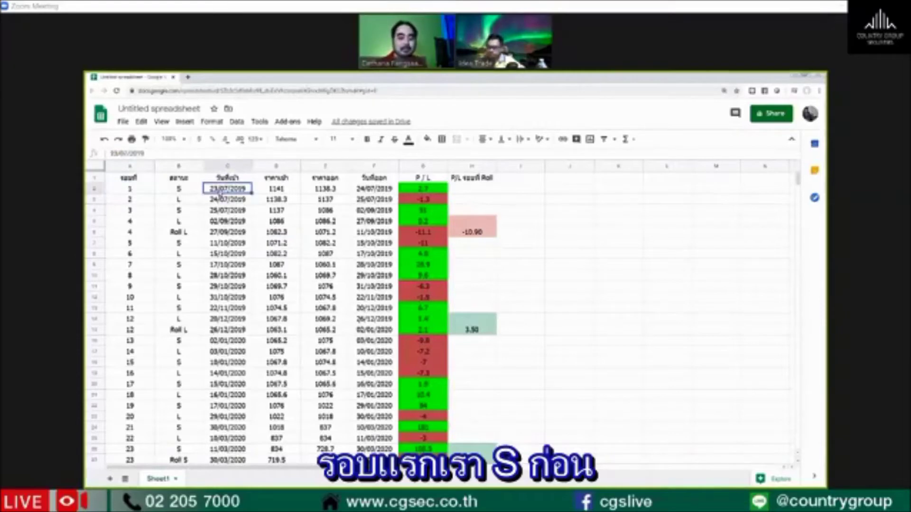
{"action": "left_click", "coordinate": [431, 191]}
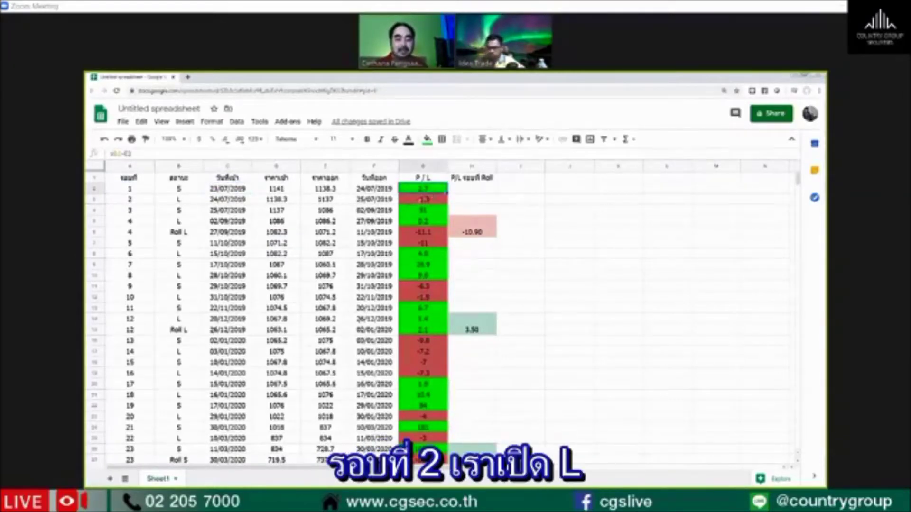
{"action": "left_click", "coordinate": [122, 201]}
{"action": "left_click", "coordinate": [173, 202]}
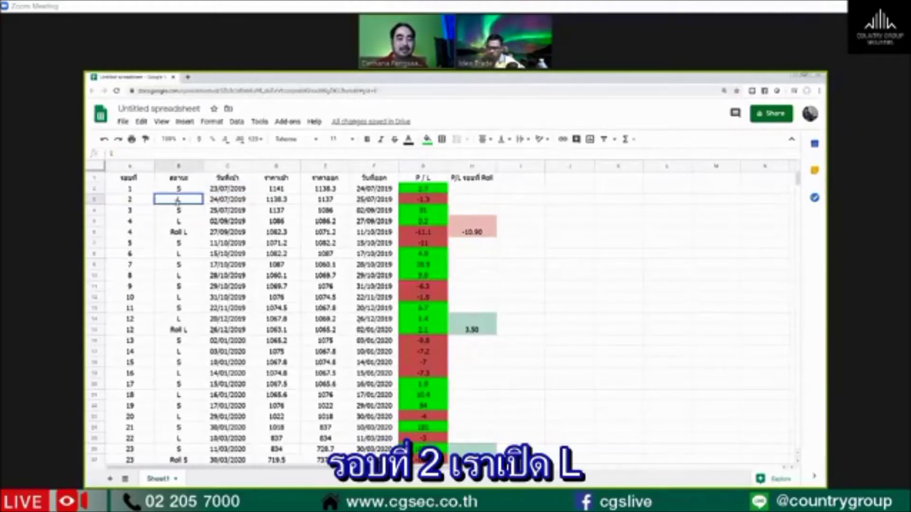
{"action": "left_click", "coordinate": [431, 203]}
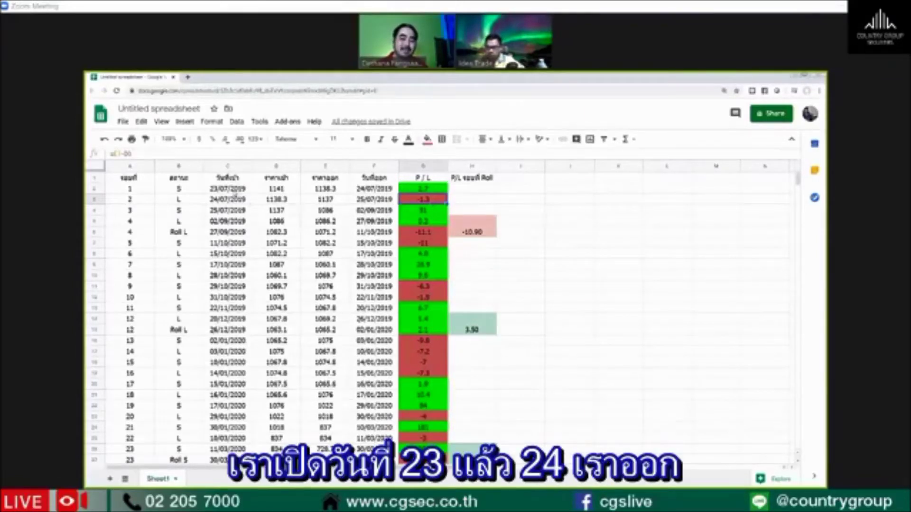
{"action": "left_click", "coordinate": [235, 192]}
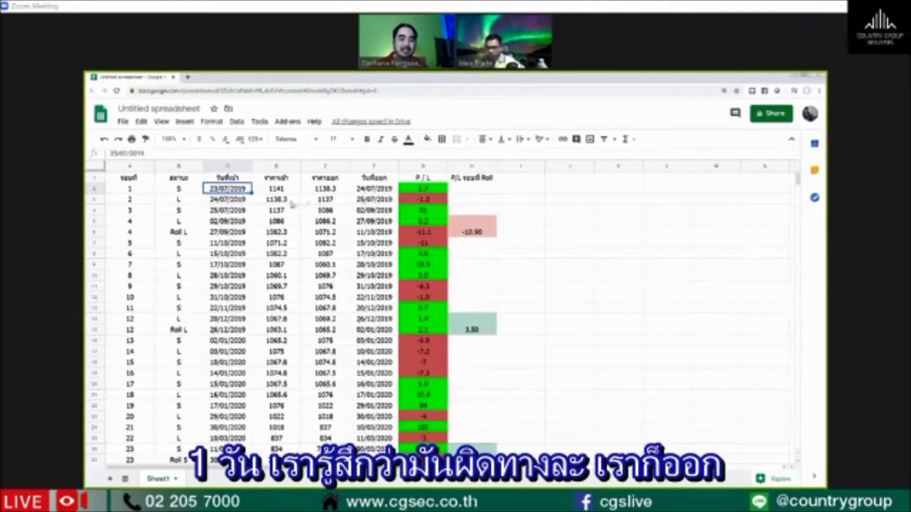
{"action": "left_click", "coordinate": [262, 201]}
{"action": "left_click", "coordinate": [352, 202]}
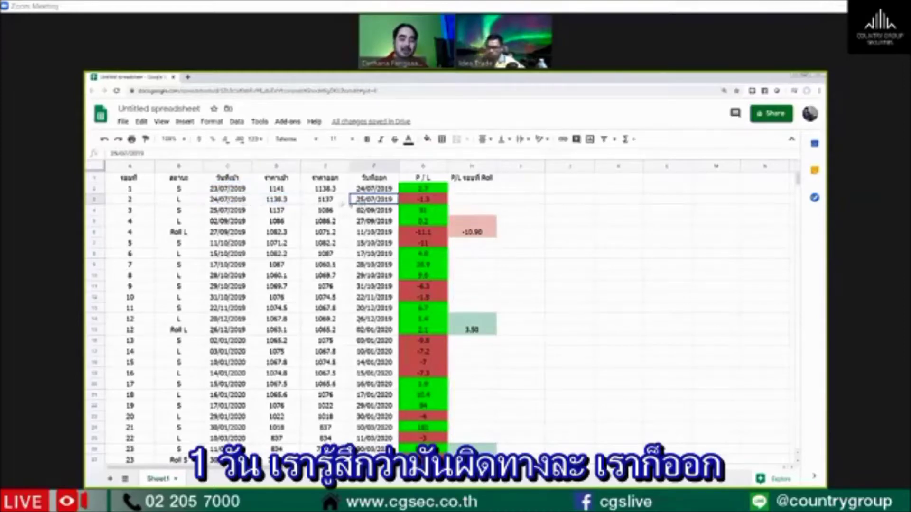
- Examine the entry date, exit date and P/L of round 3, and the round 4 long position with its Roll L entry
{"action": "left_click", "coordinate": [228, 212]}
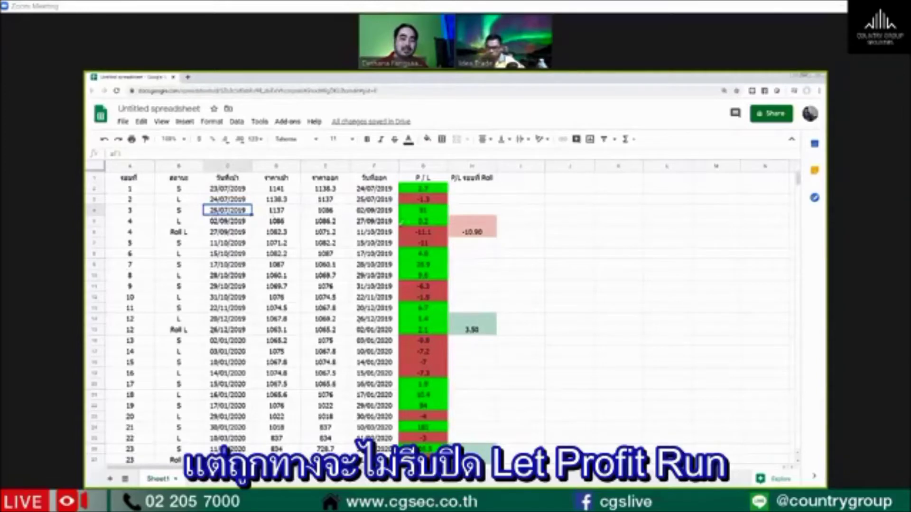
{"action": "left_click", "coordinate": [432, 212]}
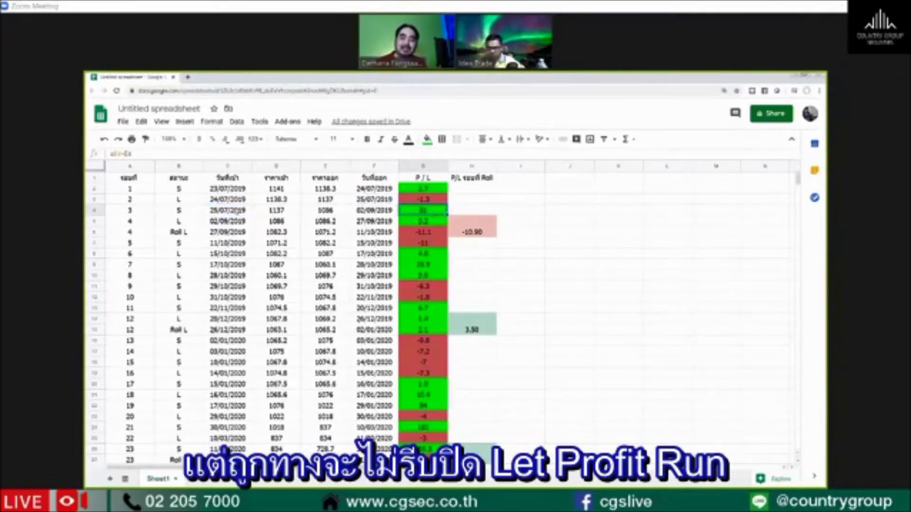
{"action": "left_click", "coordinate": [233, 211]}
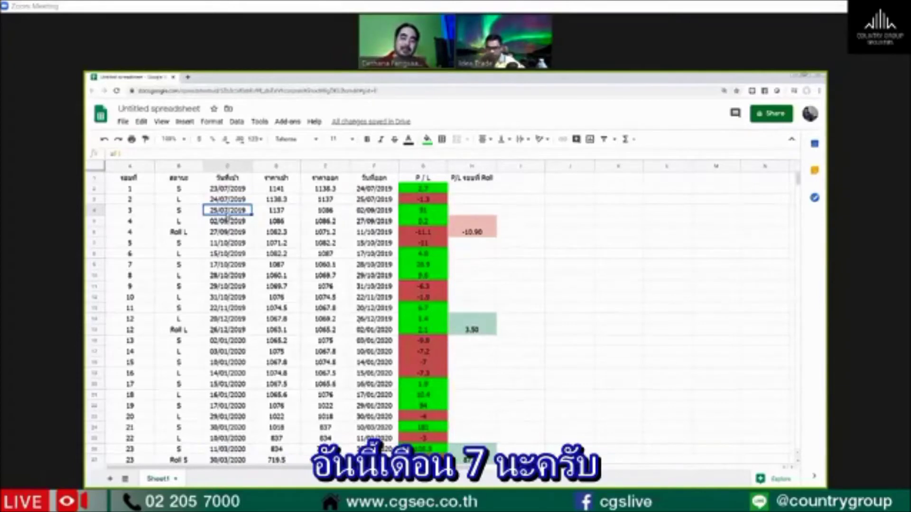
{"action": "left_click", "coordinate": [376, 213]}
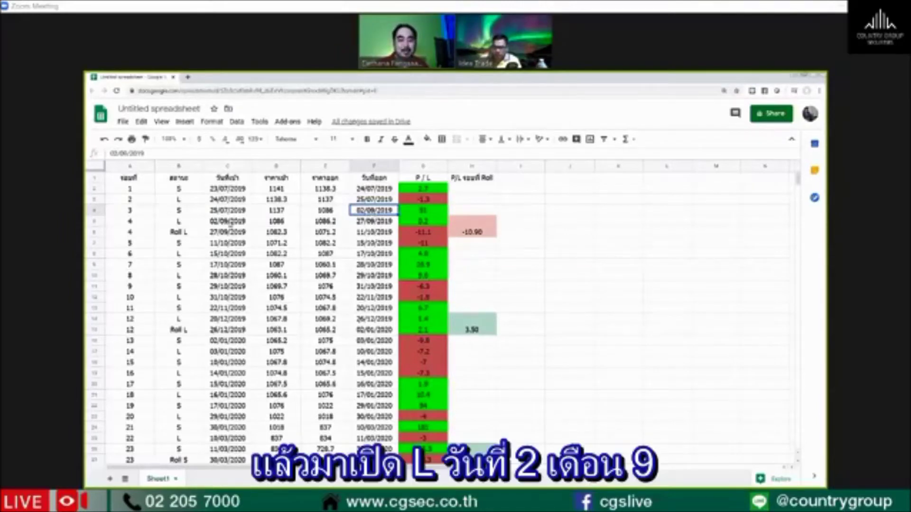
{"action": "left_click", "coordinate": [229, 223]}
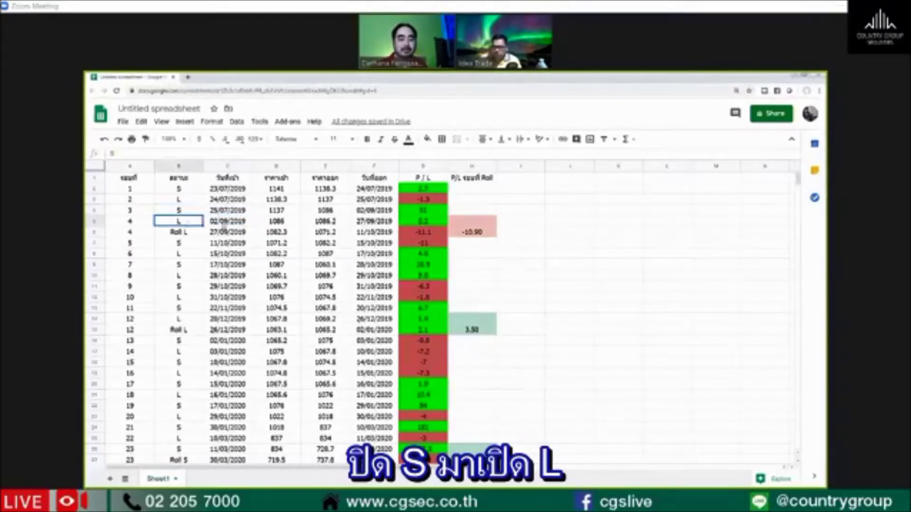
{"action": "left_click", "coordinate": [358, 214]}
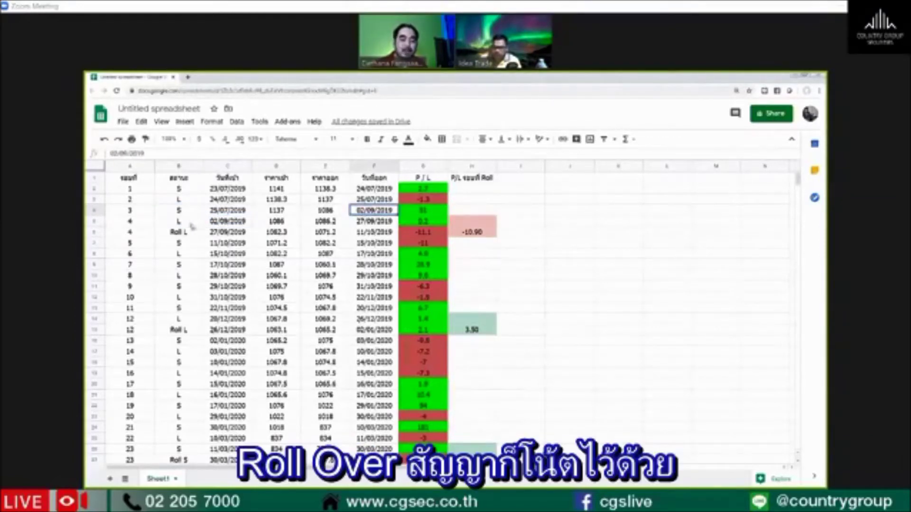
{"action": "left_click", "coordinate": [205, 221]}
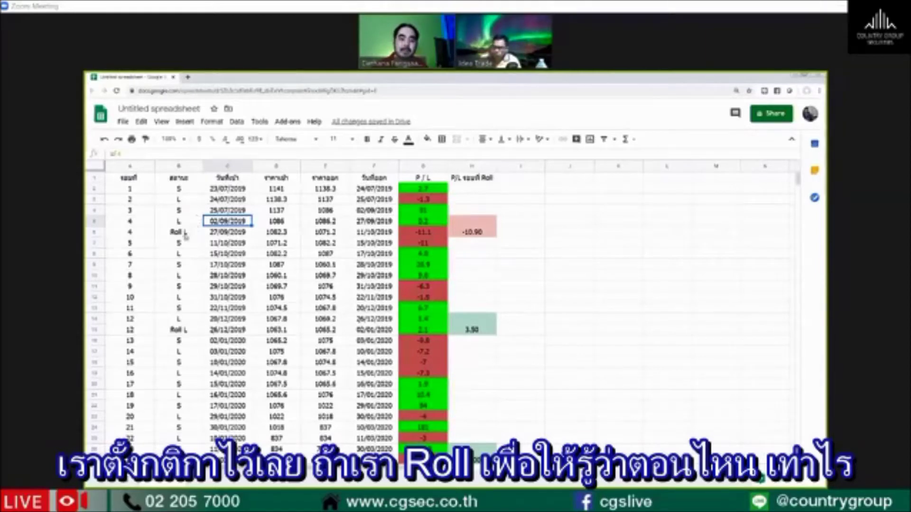
{"action": "left_click", "coordinate": [186, 235]}
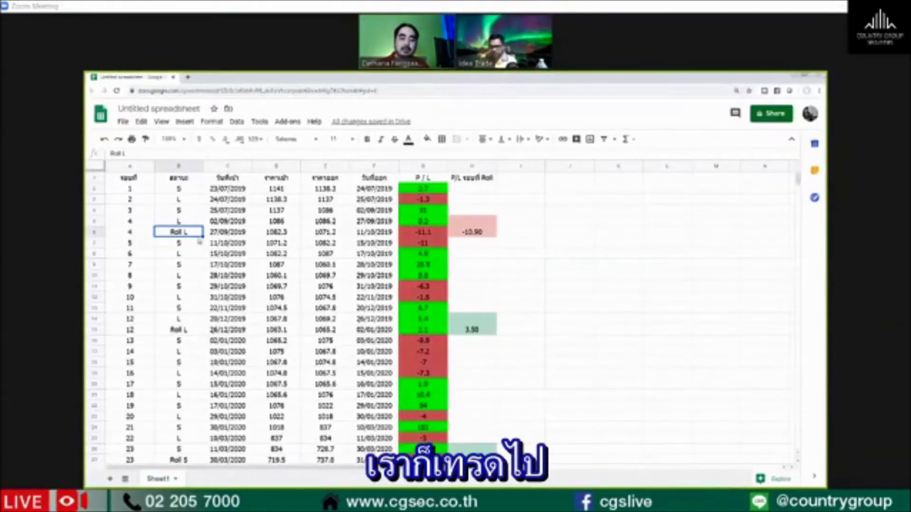
- Survey the winning and losing rounds across the whole trade log, from the Roll L entry of round 4 to round 25
{"action": "left_click_drag", "start_coordinate": [205, 241], "coordinate": [440, 242]}
{"action": "scroll", "coordinate": [440, 242], "scroll_direction": "down", "scroll_amount": 1}
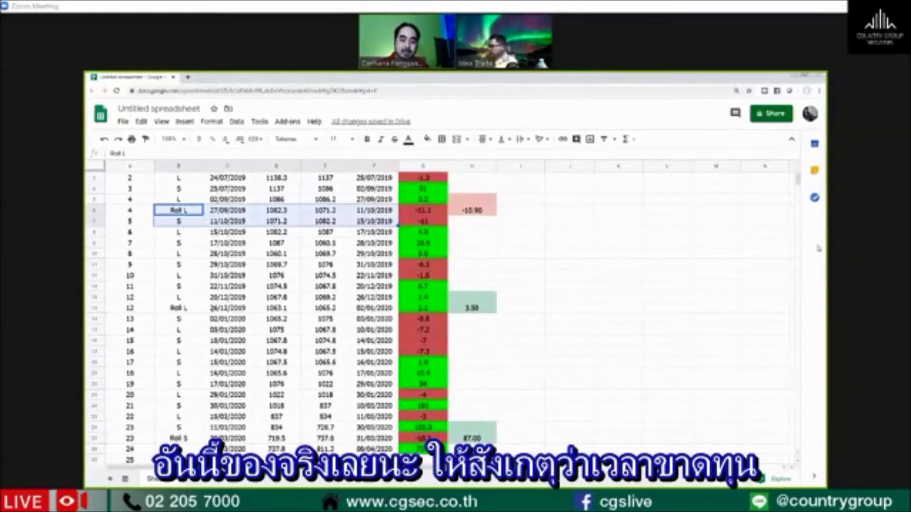
{"action": "left_click", "coordinate": [511, 255]}
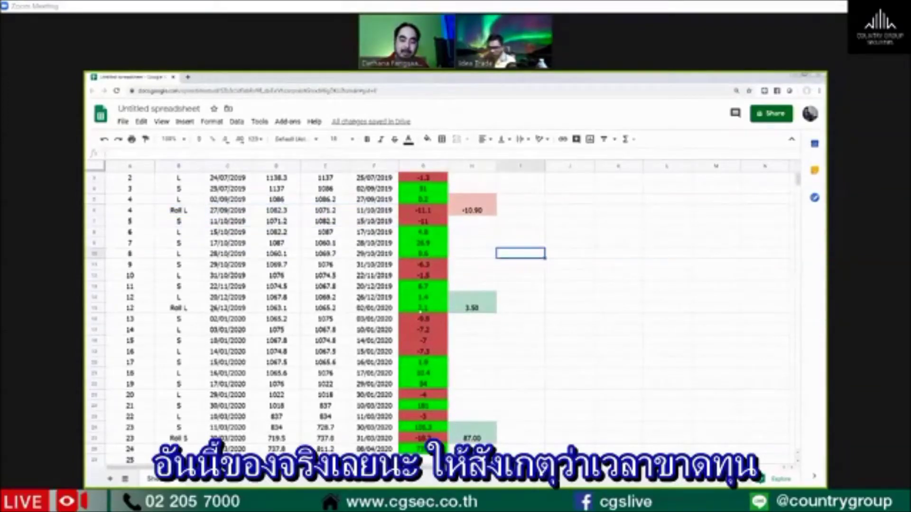
{"action": "scroll", "coordinate": [604, 274], "scroll_direction": "up", "scroll_amount": 1}
{"action": "left_click", "coordinate": [612, 276]}
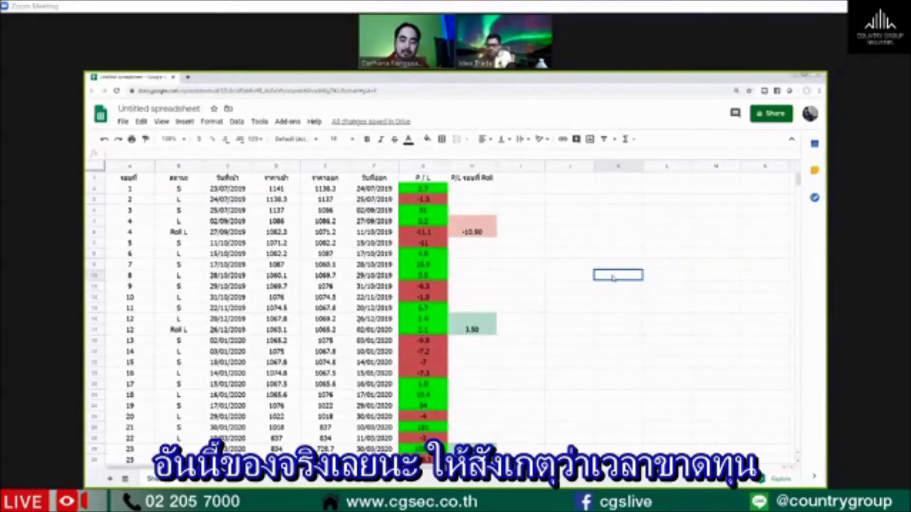
{"action": "scroll", "coordinate": [613, 278], "scroll_direction": "down", "scroll_amount": 1}
{"action": "scroll", "coordinate": [613, 279], "scroll_direction": "up", "scroll_amount": 1}
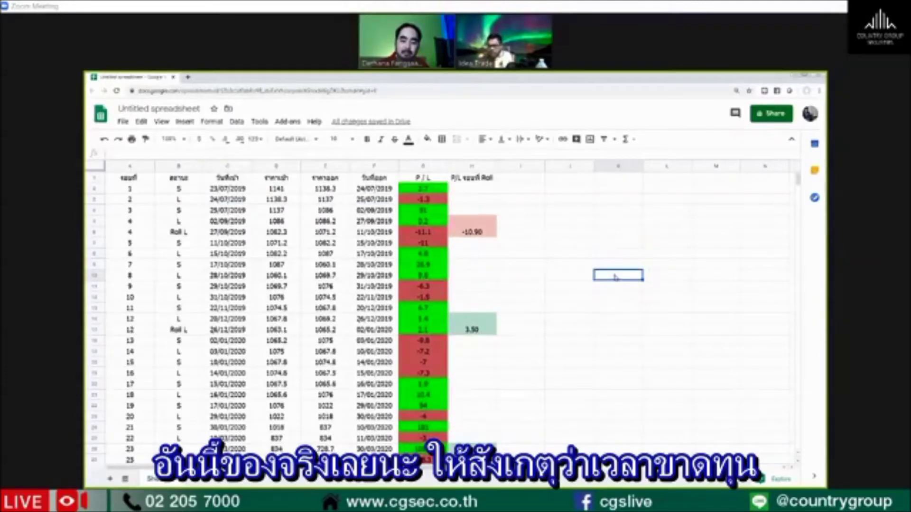
{"action": "key", "text": "ctrl+minus"}
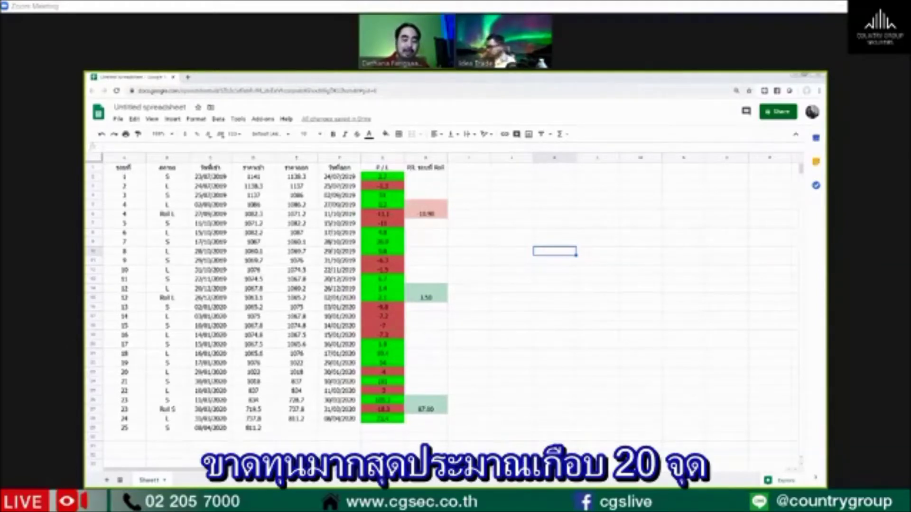
- Enter at J5 a two-row summary: MAX GAIN 181, AVG GAIN 34, # Con Gain 3, 41.3; MAX LOSS -18.3, AVG LOSS -7.31, # Con Loss 4, -31.3
{"action": "left_click", "coordinate": [502, 205]}
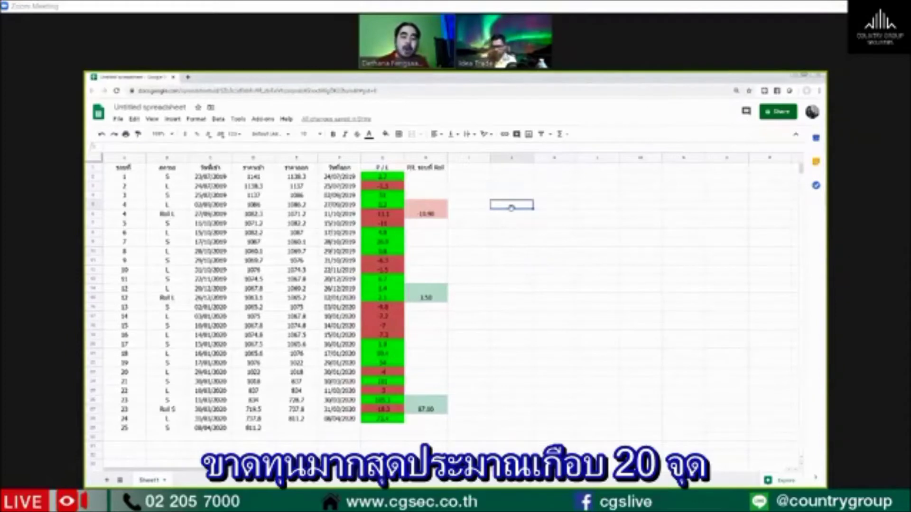
{"action": "type", "text": "MAX GAIN\t\tAVG GAIN\t34\t# Con Gain\t3\t41.3 MAX LOSS\t\tAVG LOSS\t7.31\t# Con Loss\t4\t11.1"}
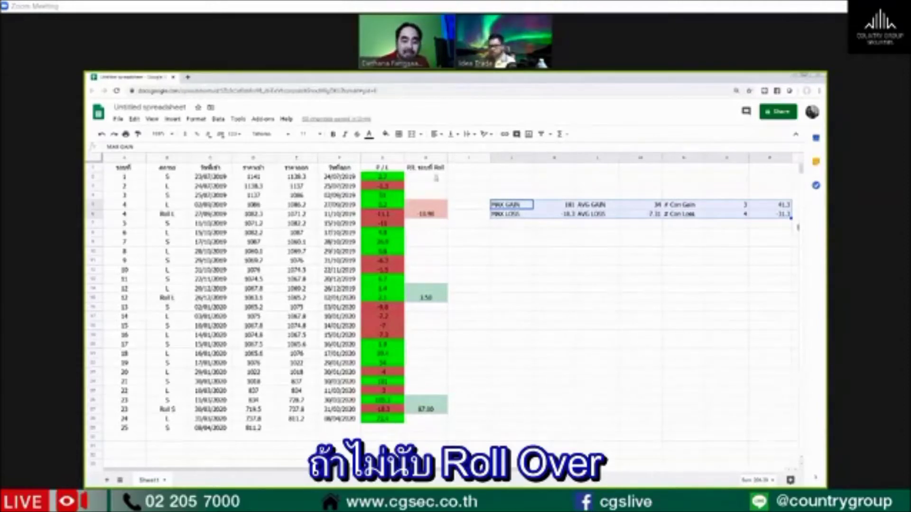
- Fill the gain and loss summary range J5:P6 with bright green
{"action": "left_click", "coordinate": [386, 134]}
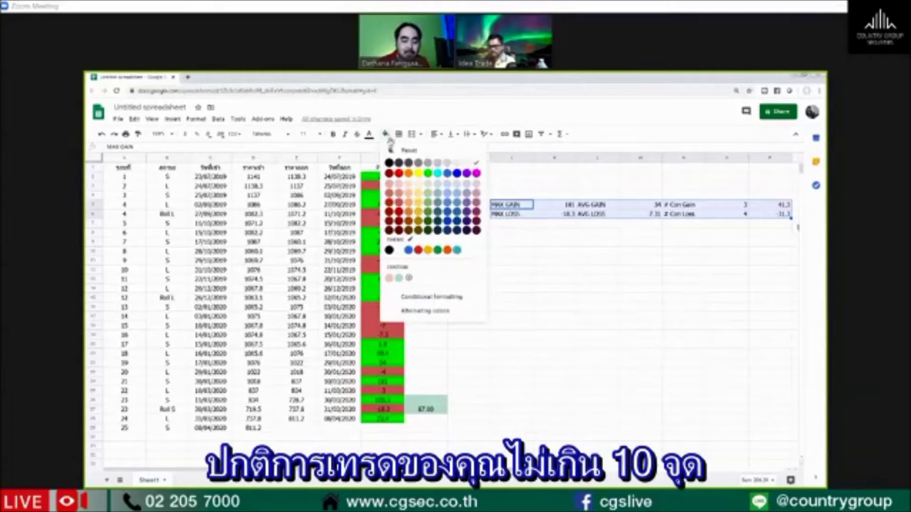
{"action": "left_click", "coordinate": [427, 176]}
{"action": "left_click", "coordinate": [597, 279]}
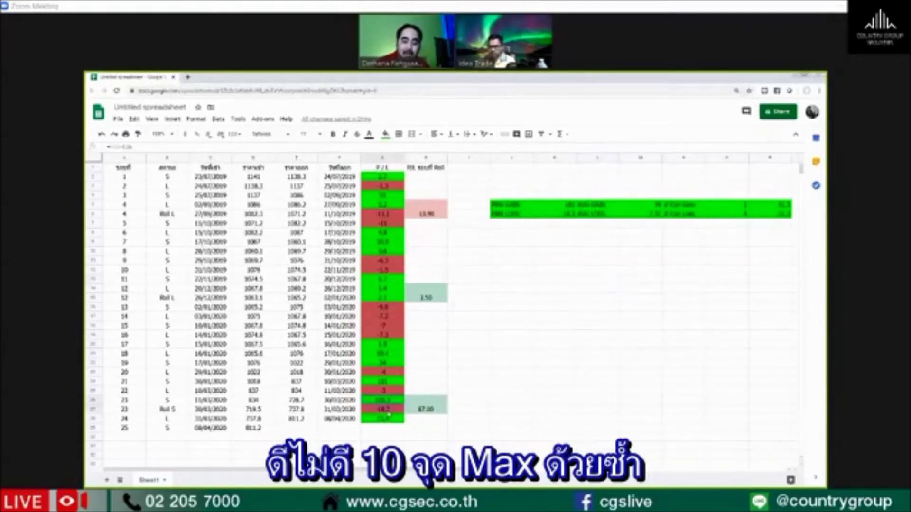
- Check the round 23 Roll S loss and its combined roll result, and trace the maximum gain and loss to their P/L entries
{"action": "left_click", "coordinate": [529, 411]}
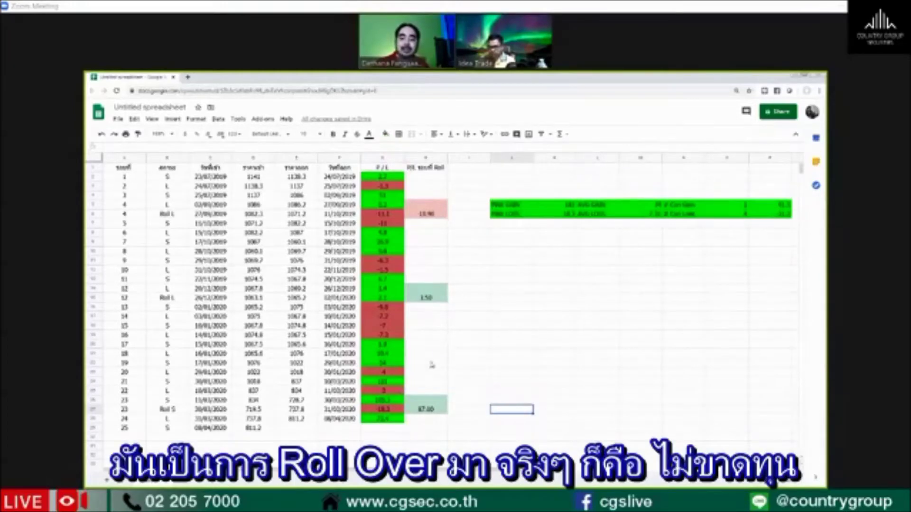
{"action": "left_click", "coordinate": [390, 409]}
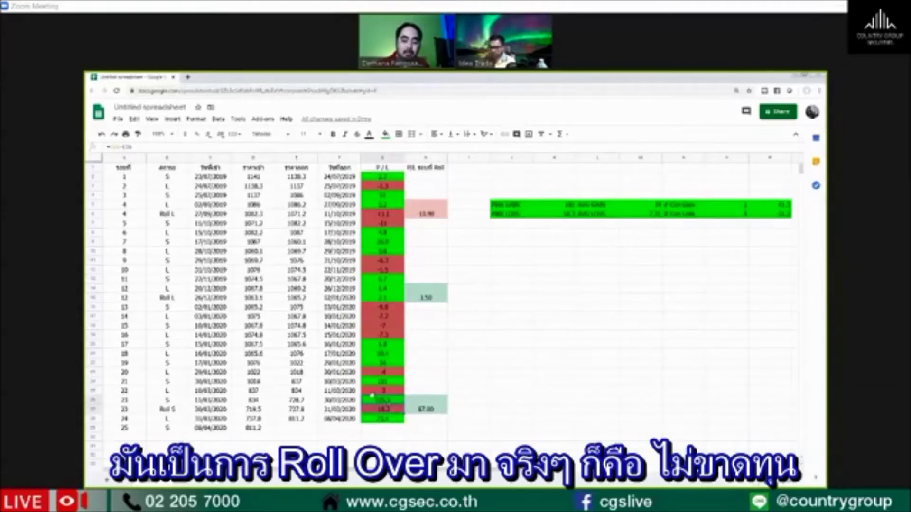
{"action": "left_click", "coordinate": [439, 411]}
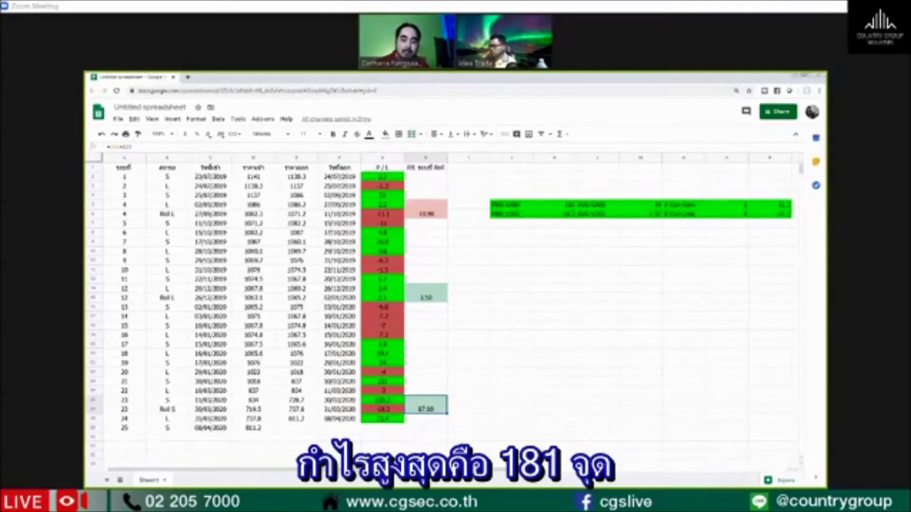
{"action": "left_click", "coordinate": [559, 208]}
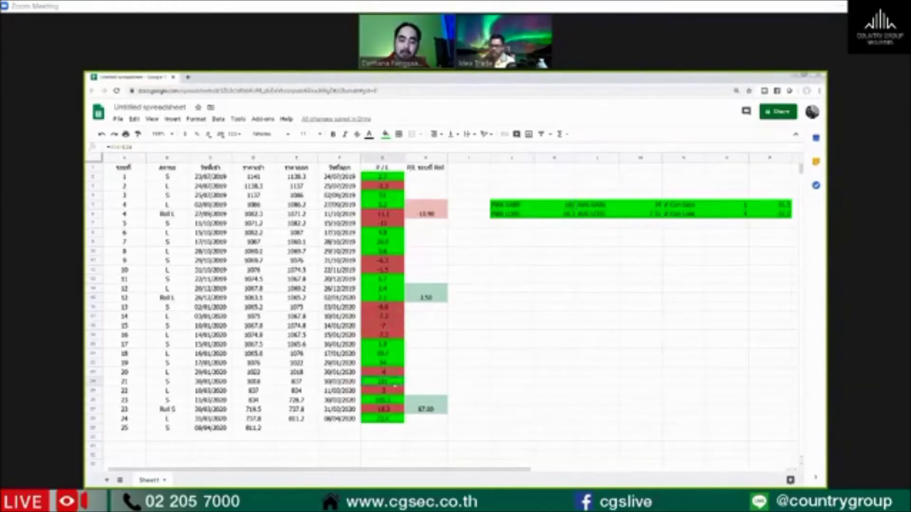
{"action": "left_click", "coordinate": [417, 364]}
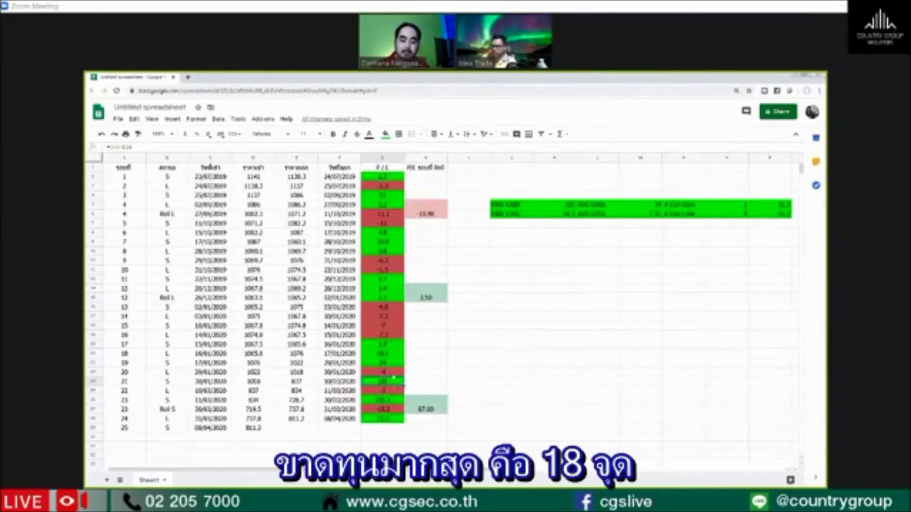
{"action": "left_click", "coordinate": [386, 409]}
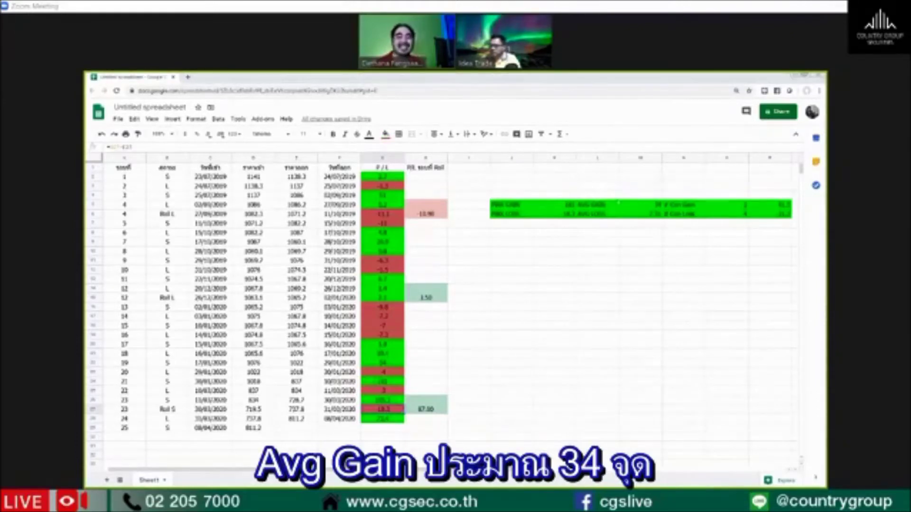
- Review the average gain, average loss and consecutive gain figures in the summary block
{"action": "left_click", "coordinate": [596, 205]}
{"action": "left_click", "coordinate": [638, 205]}
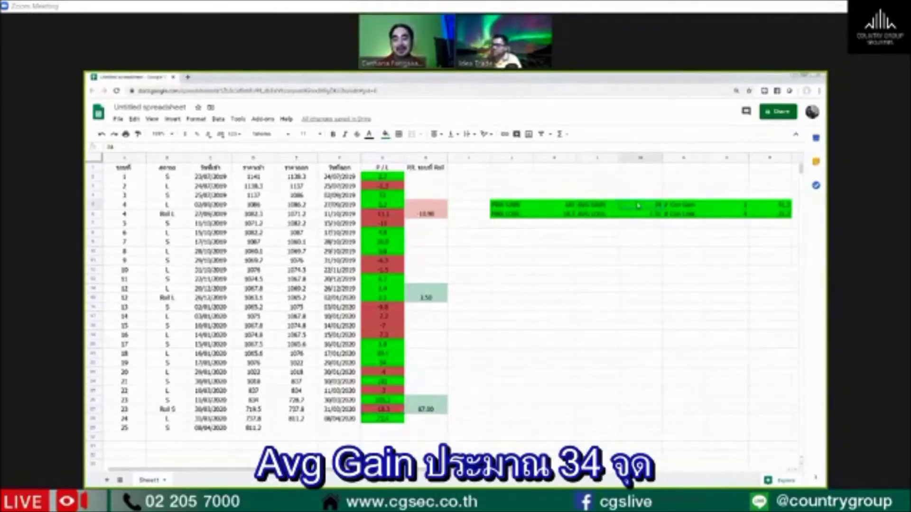
{"action": "left_click", "coordinate": [636, 214]}
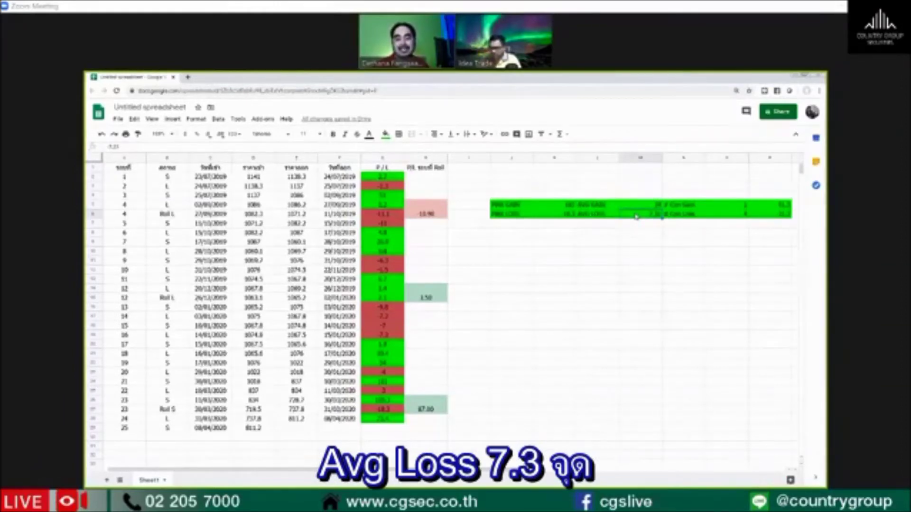
{"action": "left_click", "coordinate": [723, 208]}
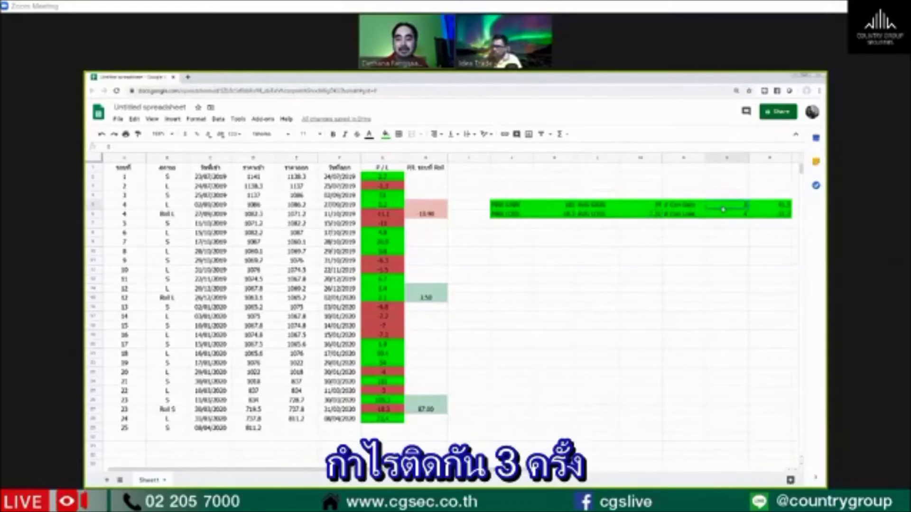
- Check the consecutive gain and loss counts, and trace the consecutive gain total to winning rounds in the P/L column
{"action": "left_click_drag", "start_coordinate": [396, 234], "coordinate": [396, 253]}
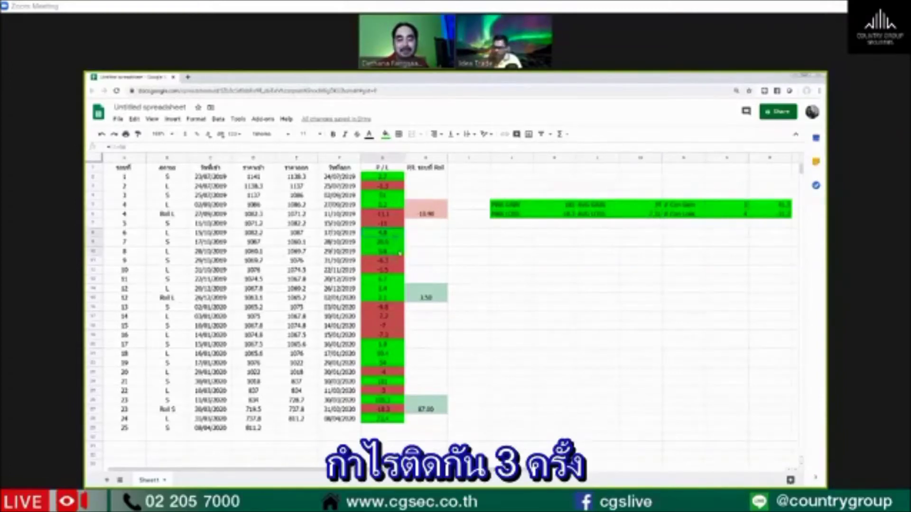
{"action": "left_click", "coordinate": [735, 208]}
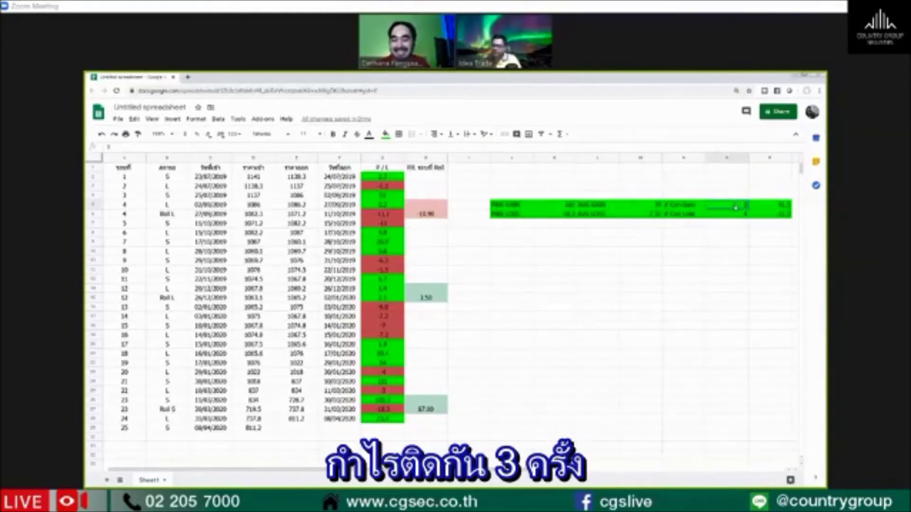
{"action": "left_click", "coordinate": [736, 216]}
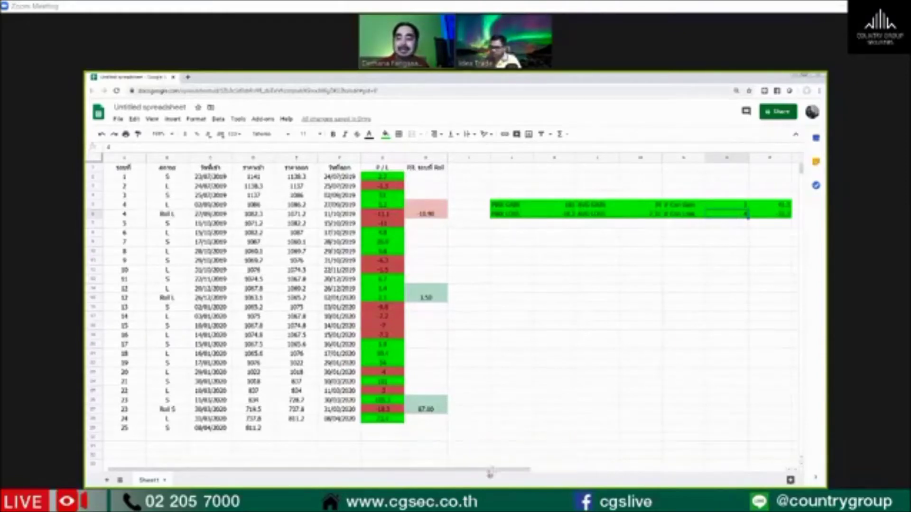
{"action": "left_click", "coordinate": [488, 464]}
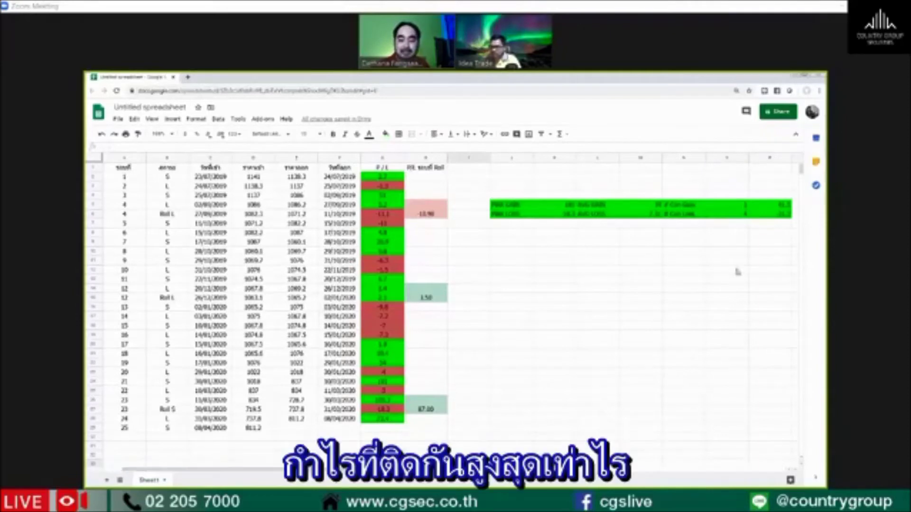
{"action": "left_click", "coordinate": [766, 208]}
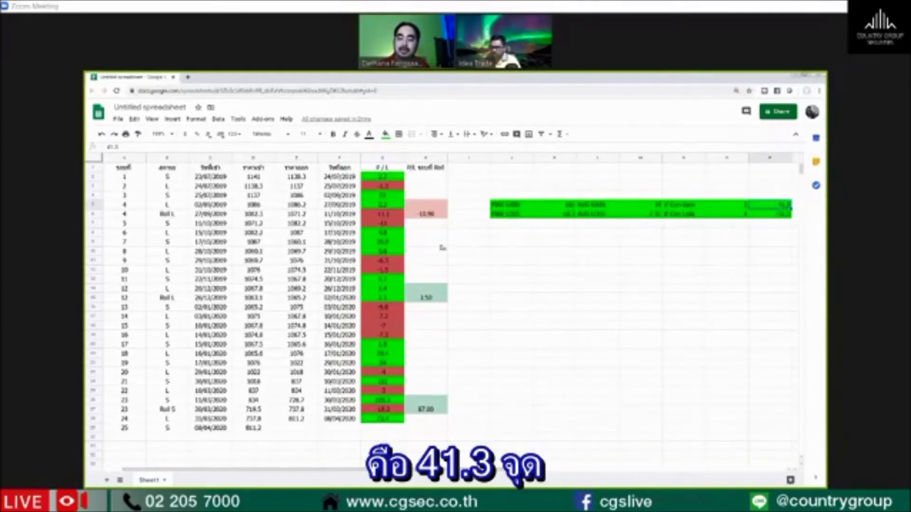
{"action": "left_click_drag", "start_coordinate": [391, 231], "coordinate": [388, 300]}
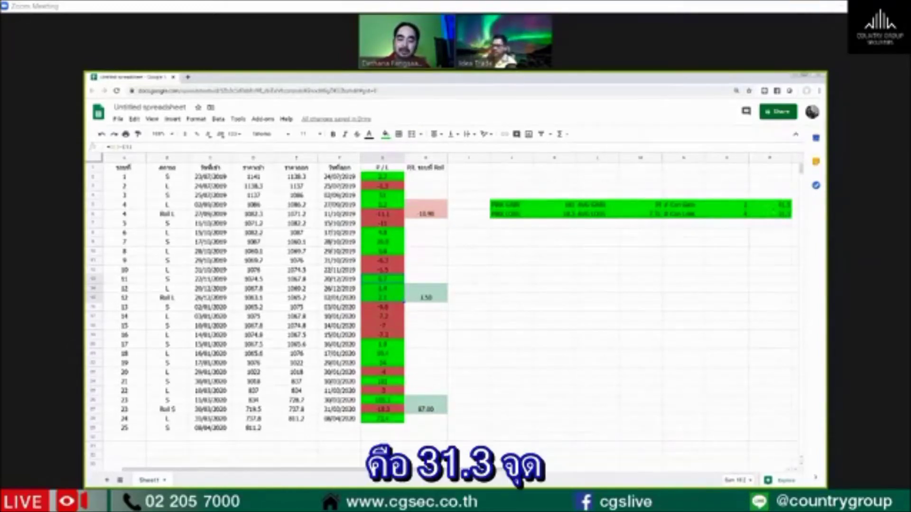
- Trace the consecutive loss total to the January 2020 dates, prices and P/L entries of rounds 13 to 16
{"action": "left_click", "coordinate": [777, 215]}
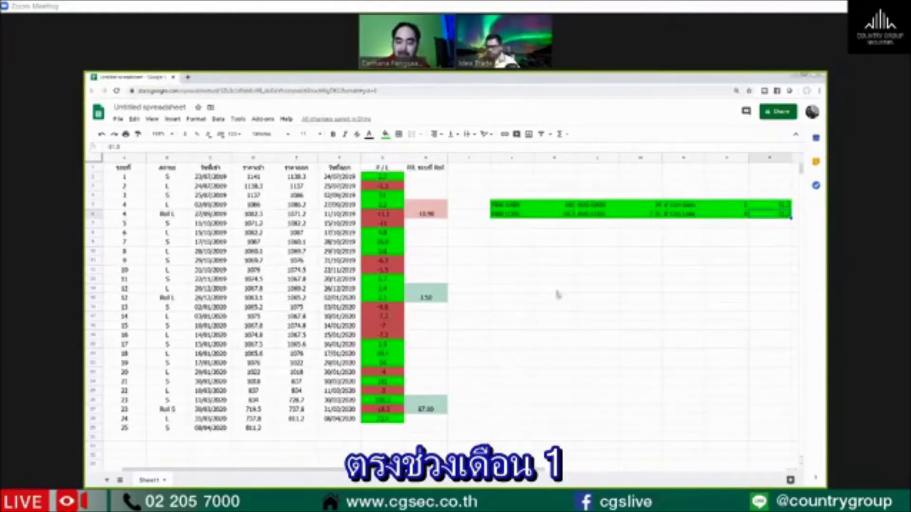
{"action": "left_click", "coordinate": [382, 308]}
{"action": "left_click_drag", "start_coordinate": [382, 323], "coordinate": [382, 335]}
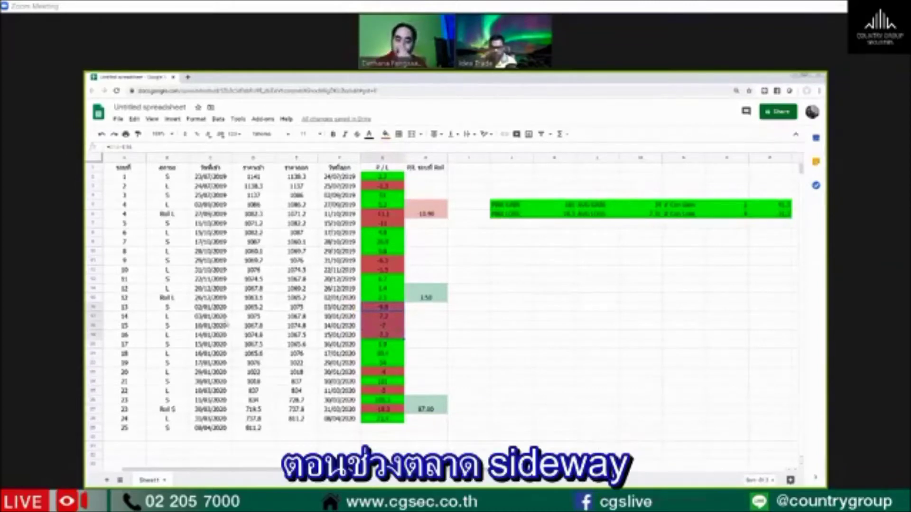
{"action": "left_click_drag", "start_coordinate": [210, 317], "coordinate": [341, 336]}
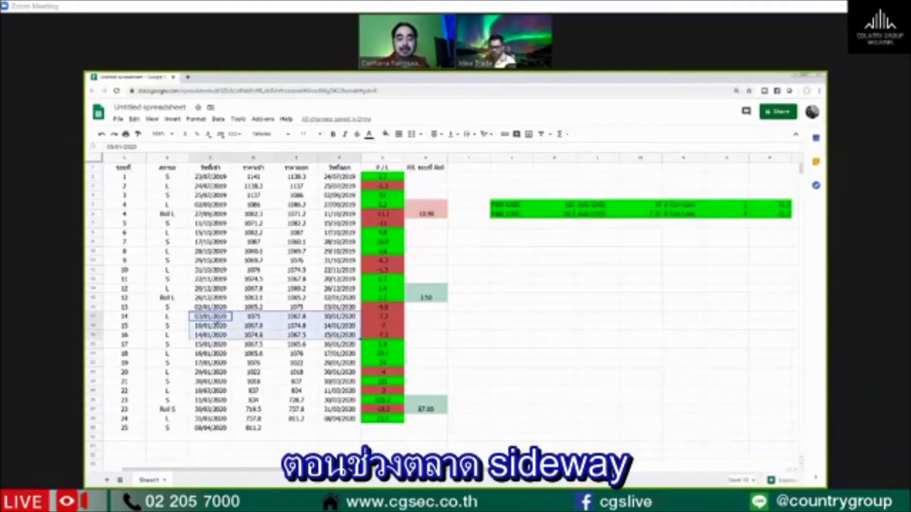
{"action": "left_click_drag", "start_coordinate": [209, 307], "coordinate": [342, 335]}
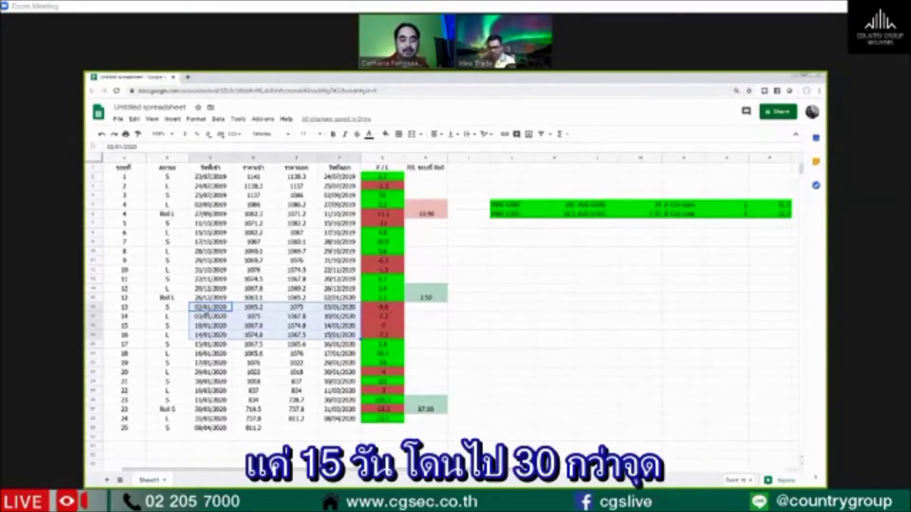
{"action": "left_click", "coordinate": [379, 309]}
{"action": "left_click", "coordinate": [381, 335], "text": "shift"}
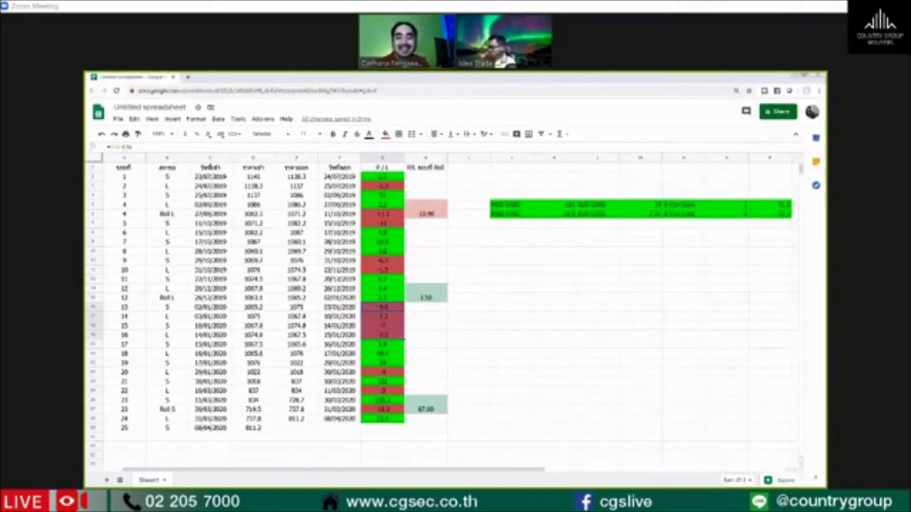
- Switch to the TFEX website and open the broker trading rankings by product group from the trading data section
{"action": "key", "text": "alt+Tab"}
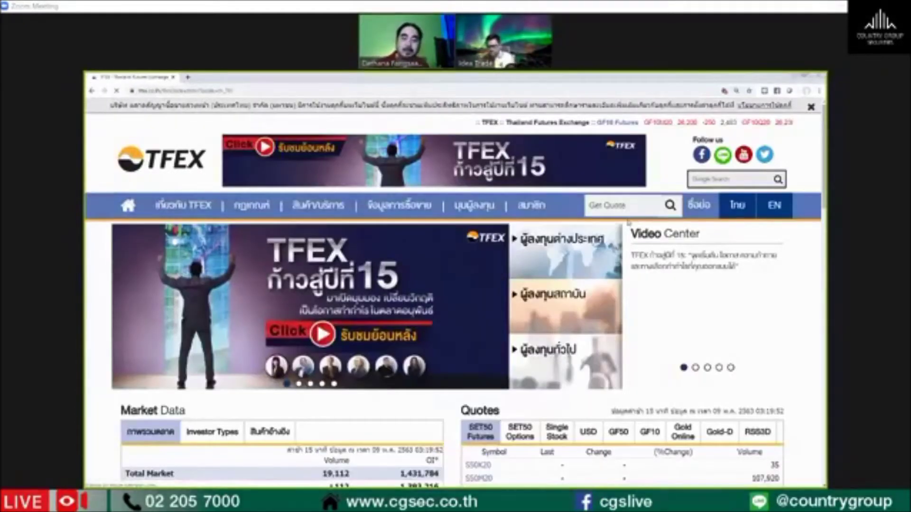
{"action": "key", "text": "ctrl+minus"}
{"action": "key", "text": "ctrl+minus"}
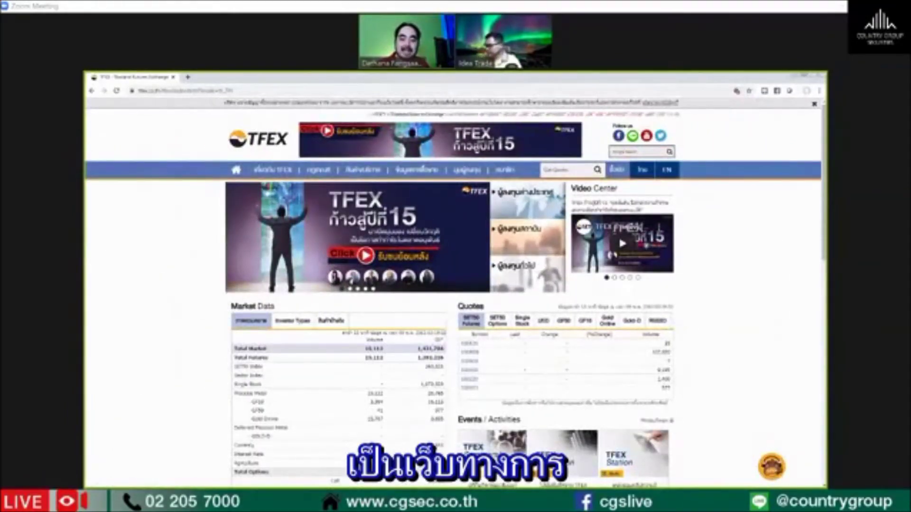
{"action": "mouse_move", "coordinate": [412, 175]}
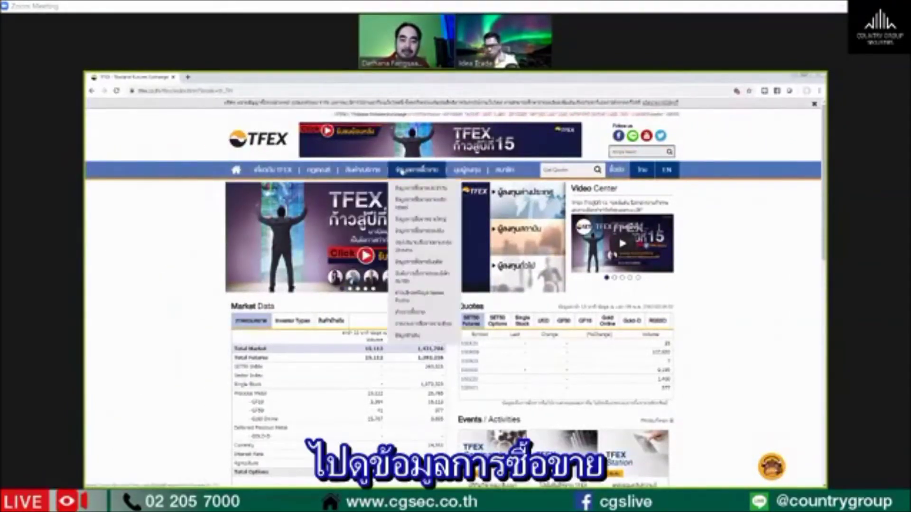
{"action": "mouse_move", "coordinate": [422, 280]}
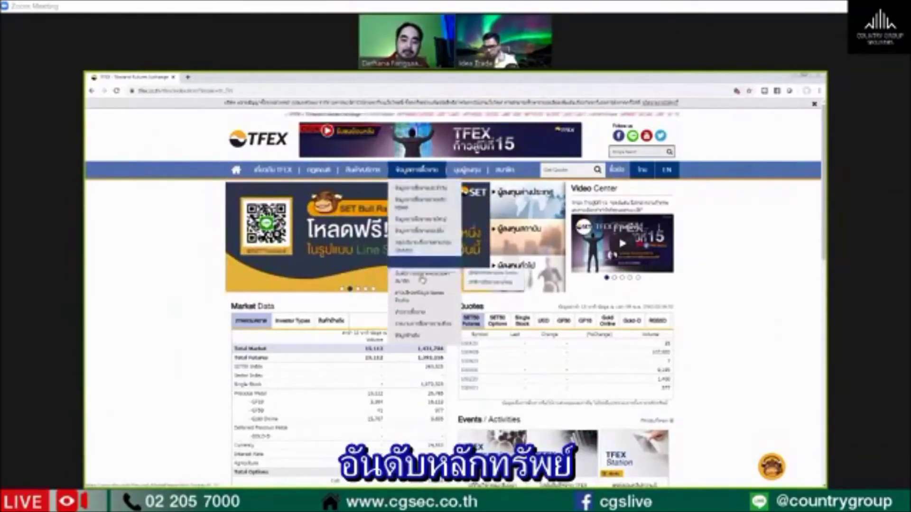
{"action": "left_click", "coordinate": [503, 285]}
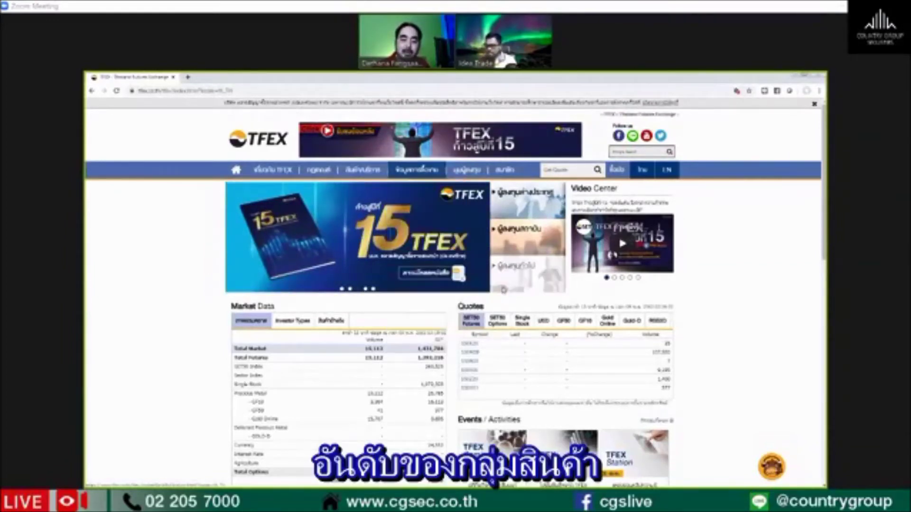
- Review the heading and year 2563 subtitle of the top derivatives broker rankings at a readable size
{"action": "scroll", "coordinate": [475, 287], "scroll_direction": "down", "scroll_amount": 1}
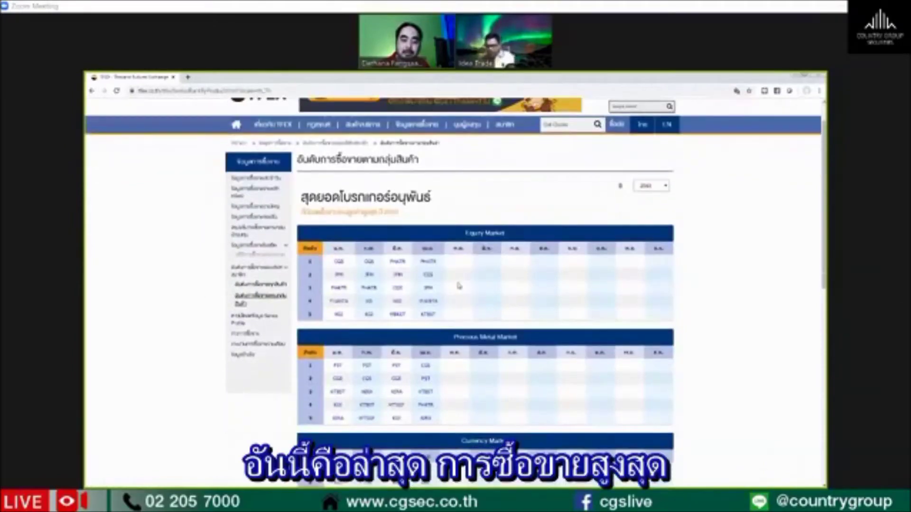
{"action": "key", "text": "ctrl+plus"}
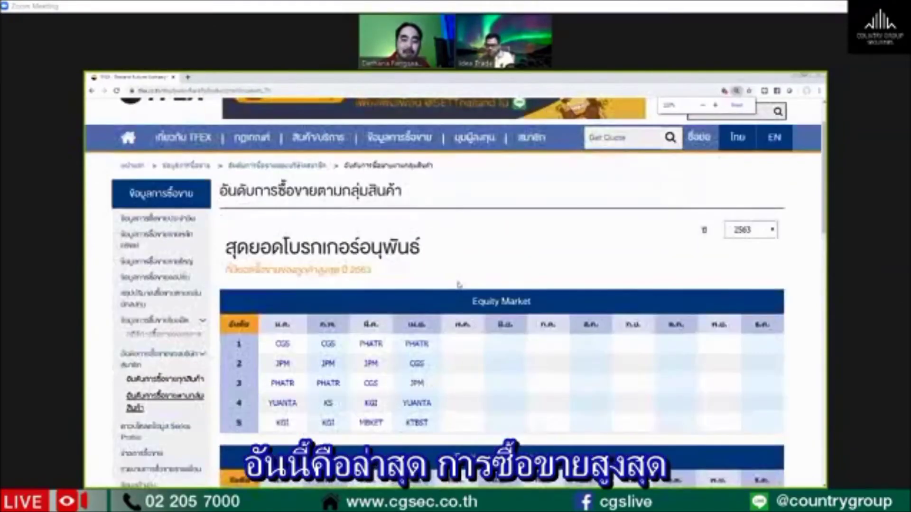
{"action": "scroll", "coordinate": [458, 285], "scroll_direction": "down", "scroll_amount": 3}
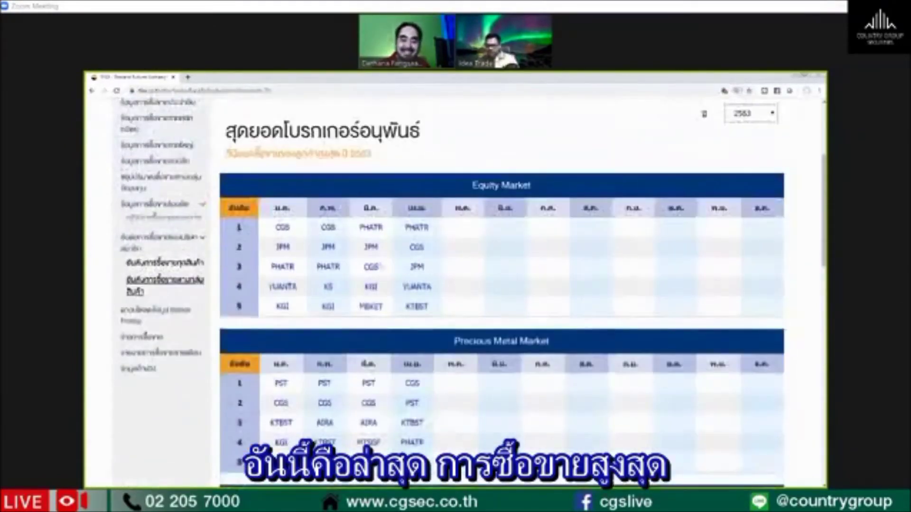
{"action": "left_click_drag", "start_coordinate": [285, 131], "coordinate": [397, 131]}
{"action": "left_click_drag", "start_coordinate": [260, 153], "coordinate": [375, 164]}
- Examine the Precious Metal Market rankings, focusing on the first-place broker for April
{"action": "scroll", "coordinate": [375, 164], "scroll_direction": "down", "scroll_amount": 5}
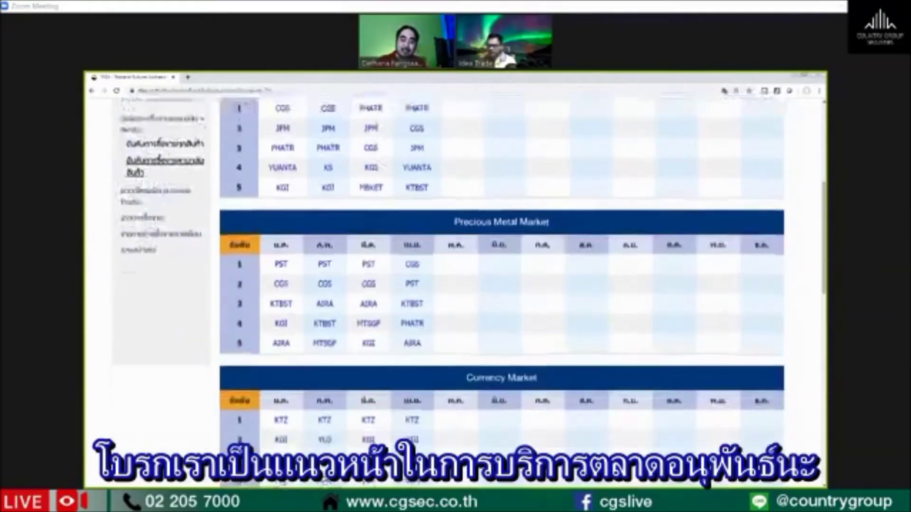
{"action": "scroll", "coordinate": [376, 168], "scroll_direction": "up", "scroll_amount": 1}
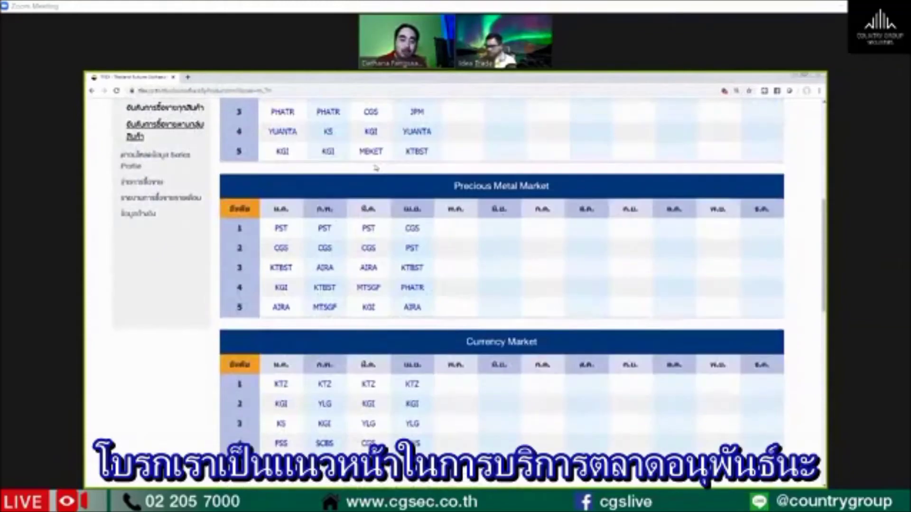
{"action": "scroll", "coordinate": [406, 226], "scroll_direction": "up", "scroll_amount": 1}
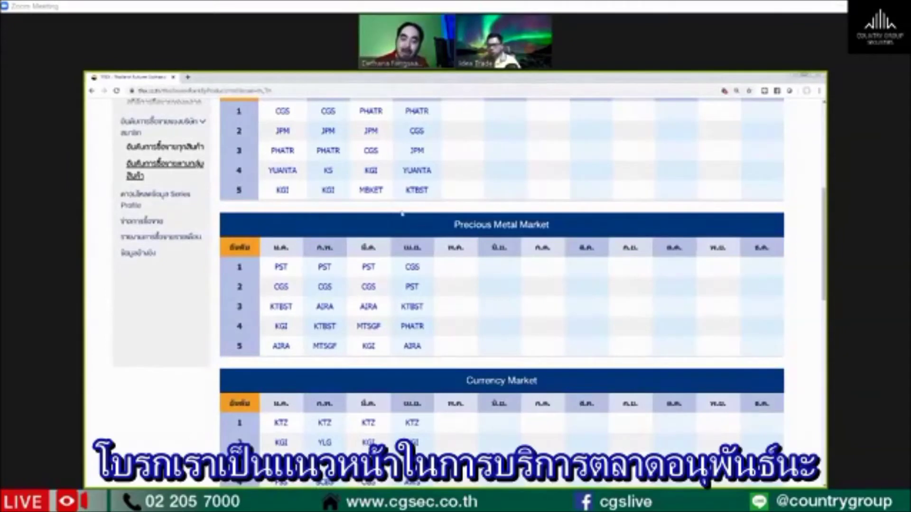
{"action": "scroll", "coordinate": [402, 214], "scroll_direction": "up", "scroll_amount": 1}
{"action": "scroll", "coordinate": [399, 218], "scroll_direction": "down", "scroll_amount": 1}
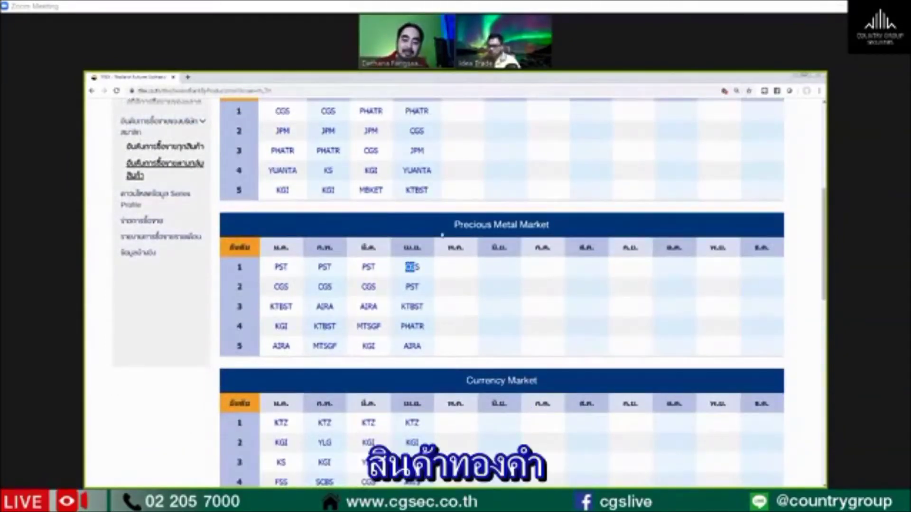
{"action": "left_click_drag", "start_coordinate": [452, 226], "coordinate": [534, 233]}
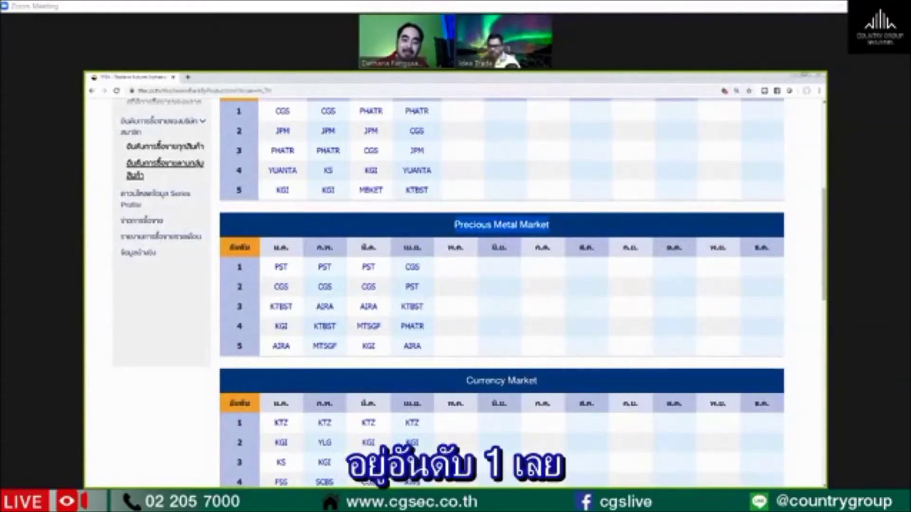
{"action": "double_click", "coordinate": [405, 267]}
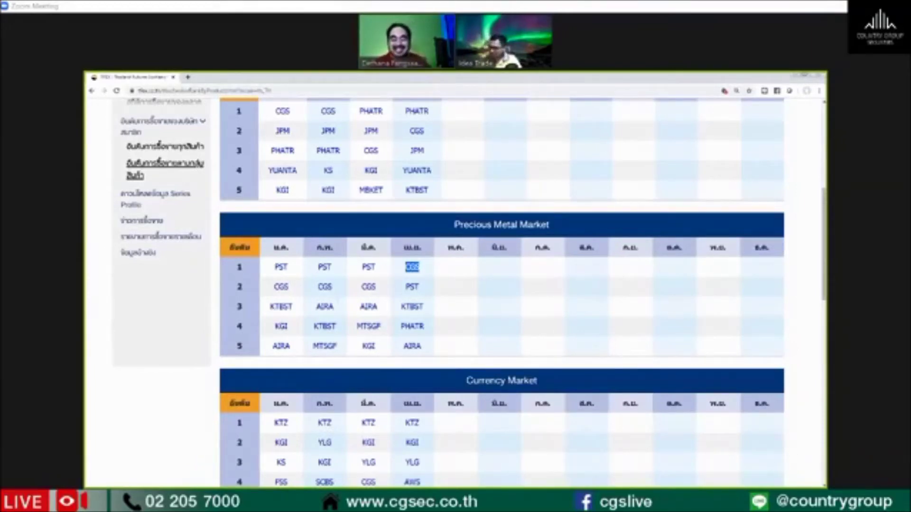
{"action": "left_click", "coordinate": [441, 289]}
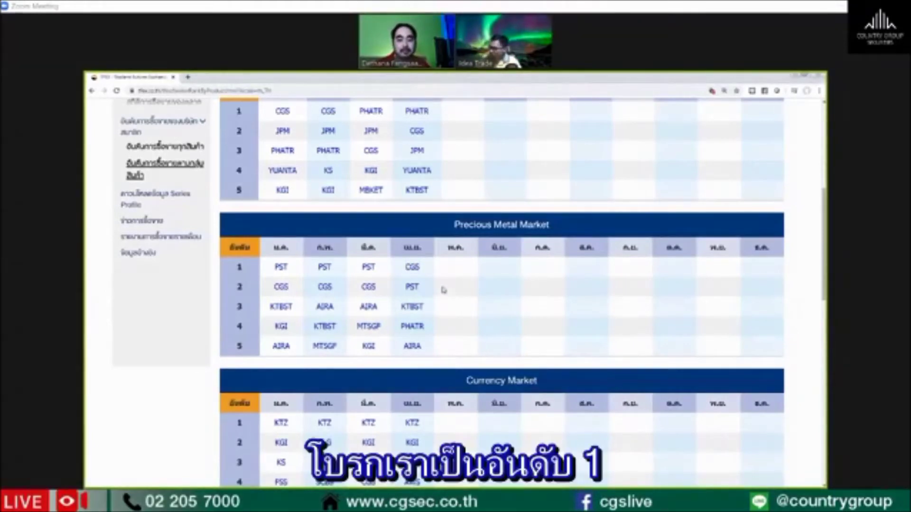
{"action": "double_click", "coordinate": [412, 267]}
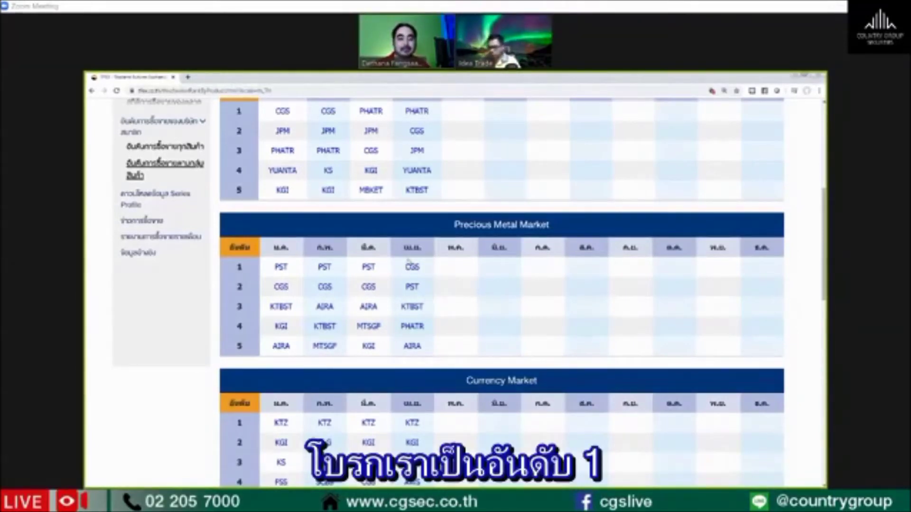
- Examine the Equity Market rankings, comparing the leading brokers from January to March and the five brokers ranked for April
{"action": "scroll", "coordinate": [443, 290], "scroll_direction": "up", "scroll_amount": 3}
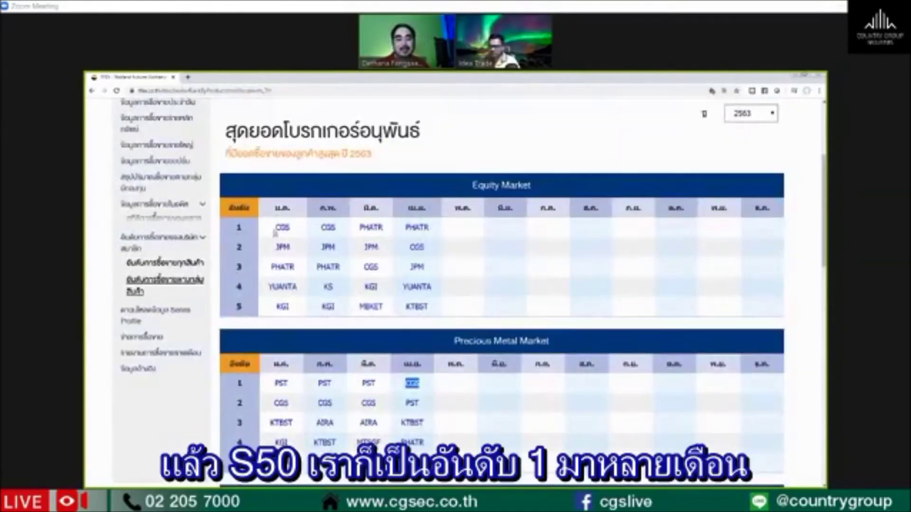
{"action": "left_click_drag", "start_coordinate": [274, 233], "coordinate": [364, 249]}
{"action": "left_click", "coordinate": [443, 239]}
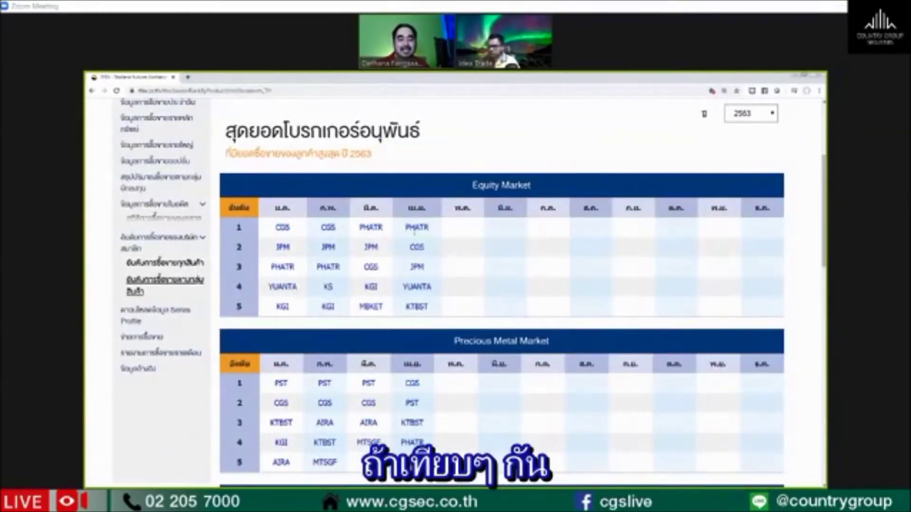
{"action": "double_click", "coordinate": [415, 228]}
{"action": "double_click", "coordinate": [416, 266]}
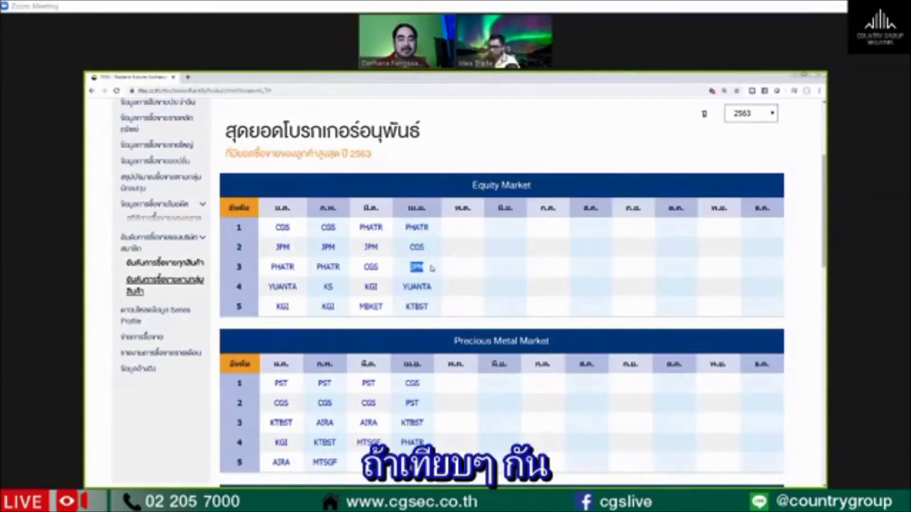
{"action": "left_click_drag", "start_coordinate": [401, 287], "coordinate": [435, 309]}
{"action": "left_click_drag", "start_coordinate": [406, 226], "coordinate": [429, 304]}
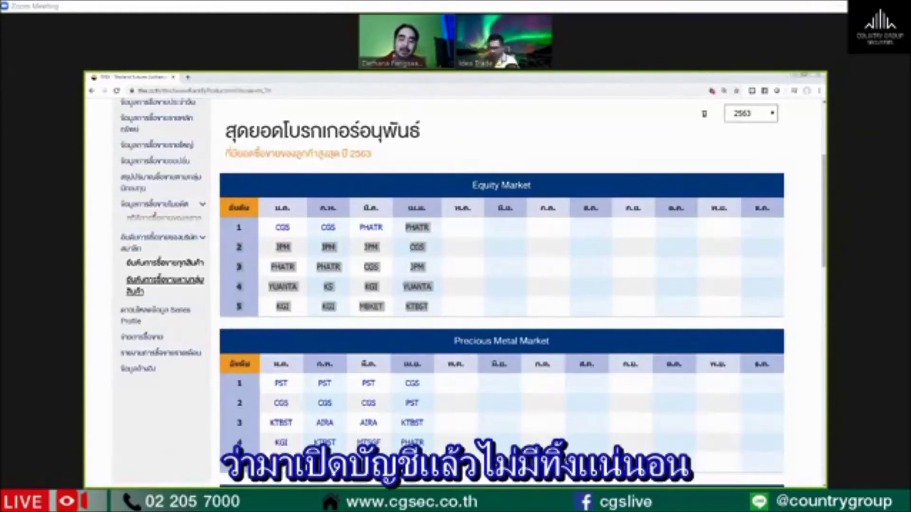
- Leave the TFEX rankings and the trade log, and bring up the Model II and Model III profit and loss summary
{"action": "left_click", "coordinate": [816, 77]}
{"action": "left_click", "coordinate": [496, 327]}
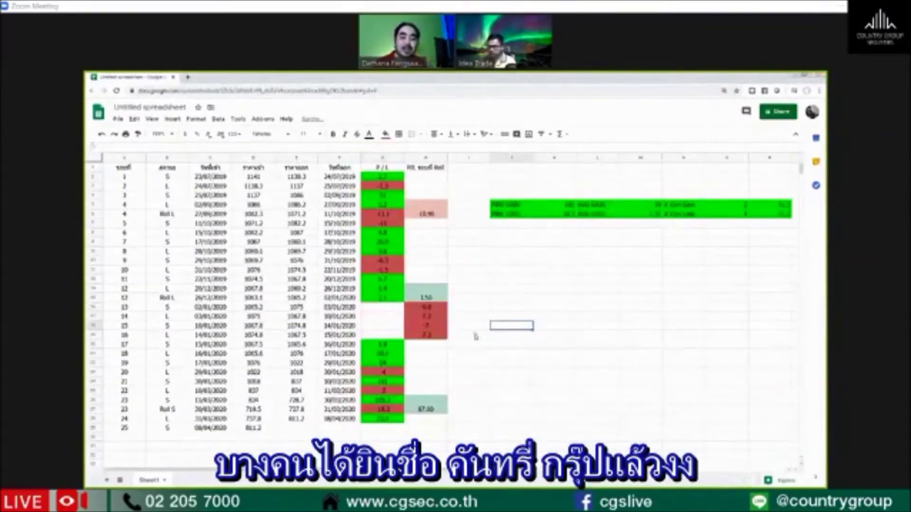
{"action": "key", "text": "alt+Tab"}
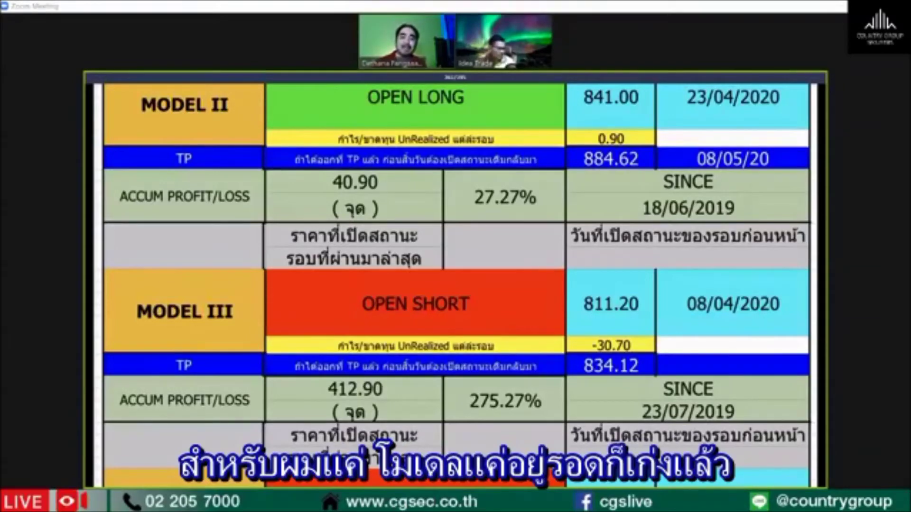
{"action": "key", "text": "super+e"}
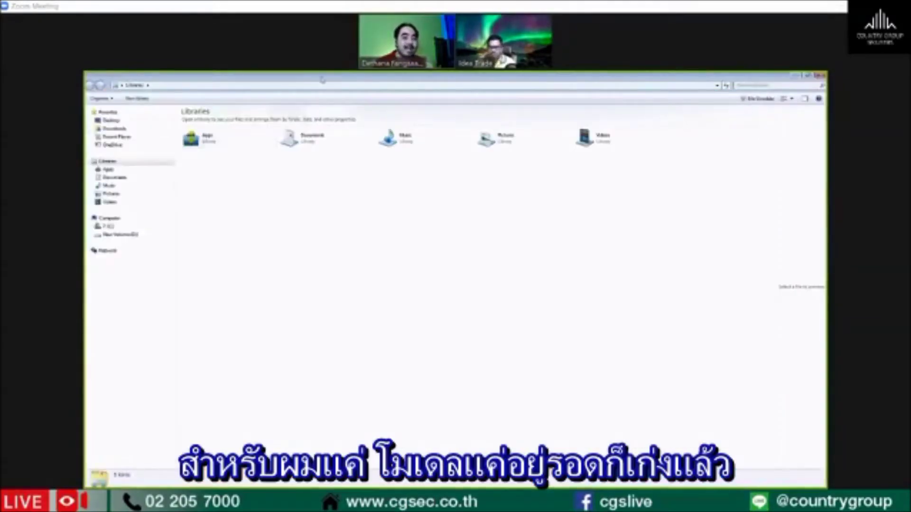
{"action": "key", "text": "alt+F4"}
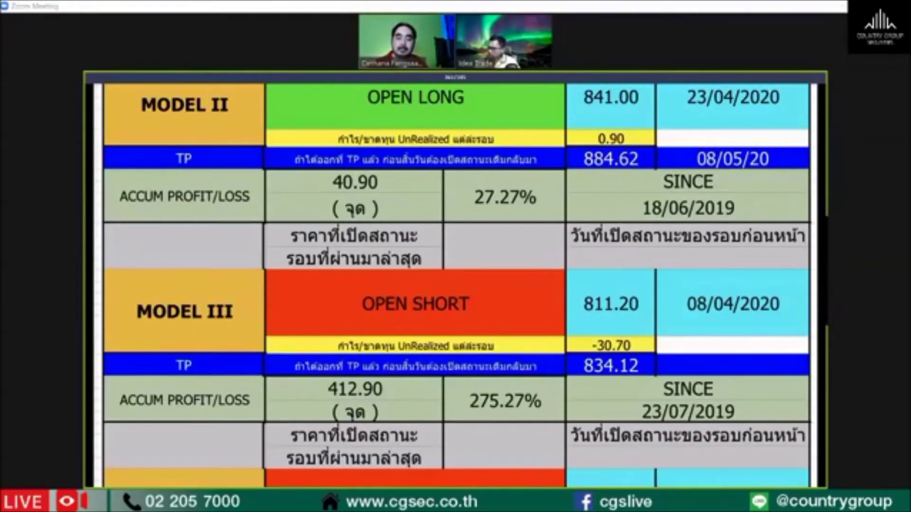
- Share the screen showing the MT4 terminal in the meeting and move the floating video panel clear of the chart
{"action": "mouse_move", "coordinate": [524, 435]}
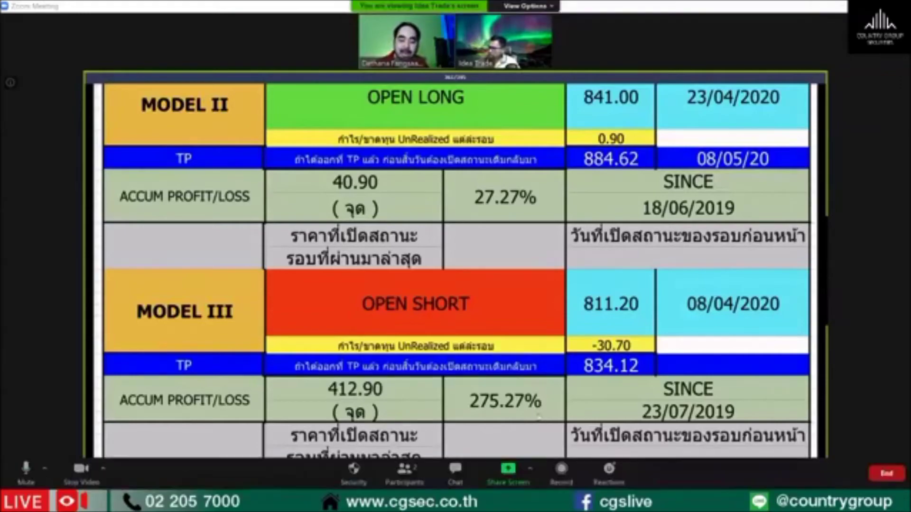
{"action": "left_click", "coordinate": [509, 467]}
{"action": "left_click", "coordinate": [710, 361]}
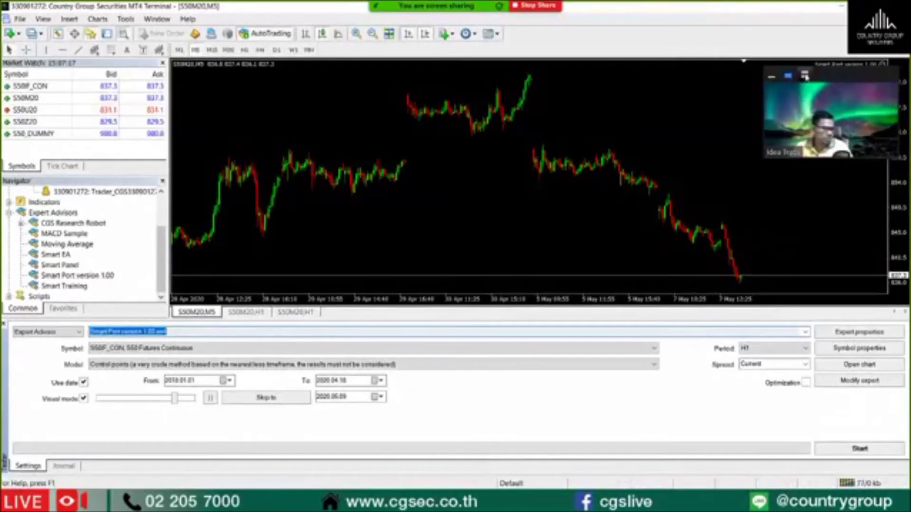
{"action": "left_click_drag", "start_coordinate": [824, 82], "coordinate": [839, 17]}
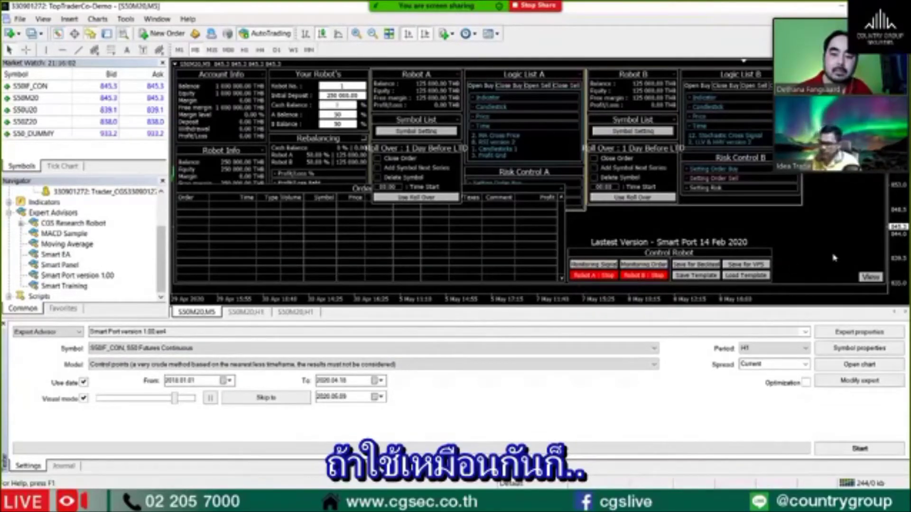
- Hide the Order List panel from the Smart Port display, leaving the Account Info panel shown
{"action": "left_click", "coordinate": [865, 277]}
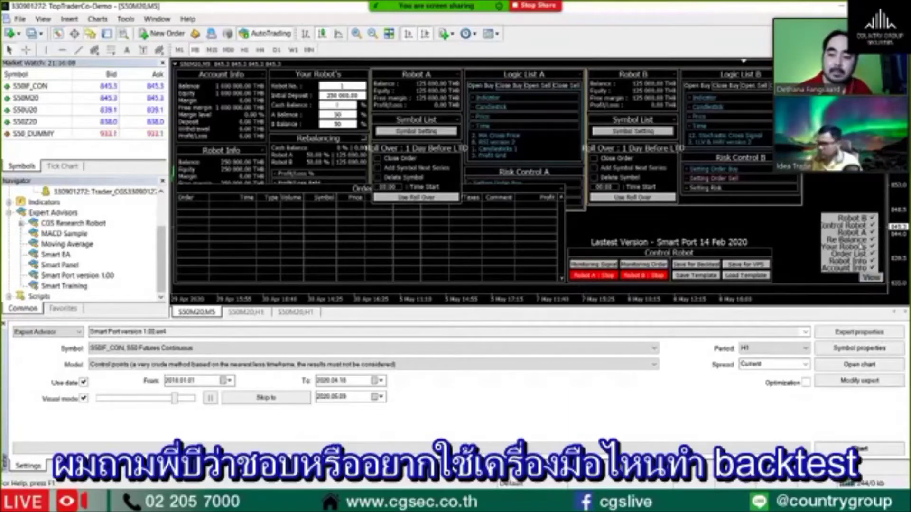
{"action": "left_click", "coordinate": [864, 268]}
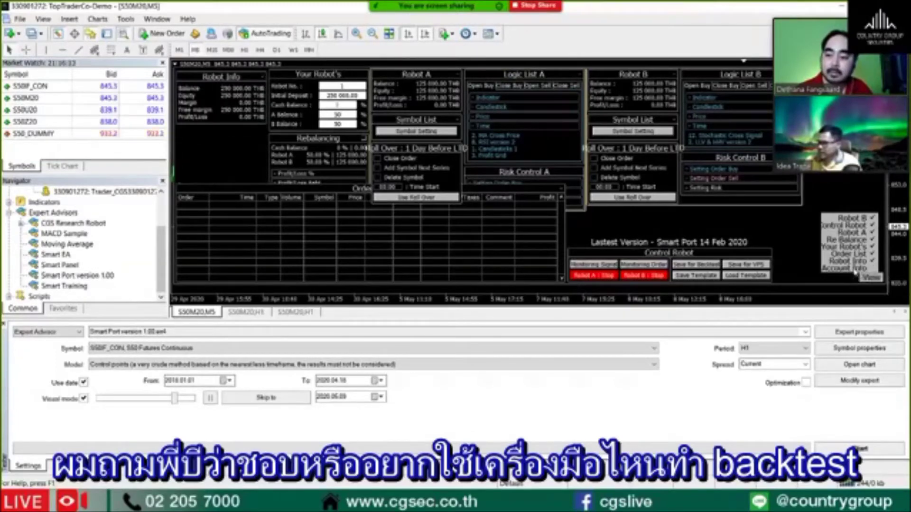
{"action": "left_click", "coordinate": [856, 269]}
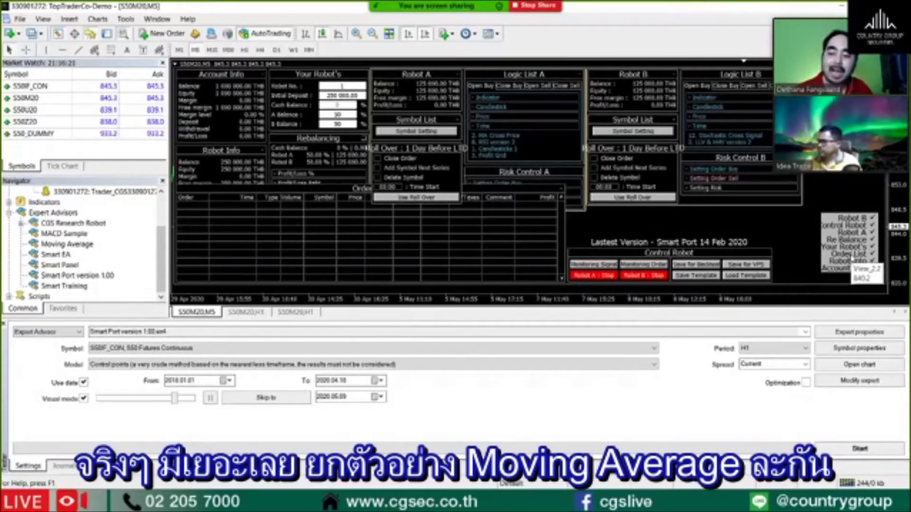
{"action": "left_click", "coordinate": [854, 255]}
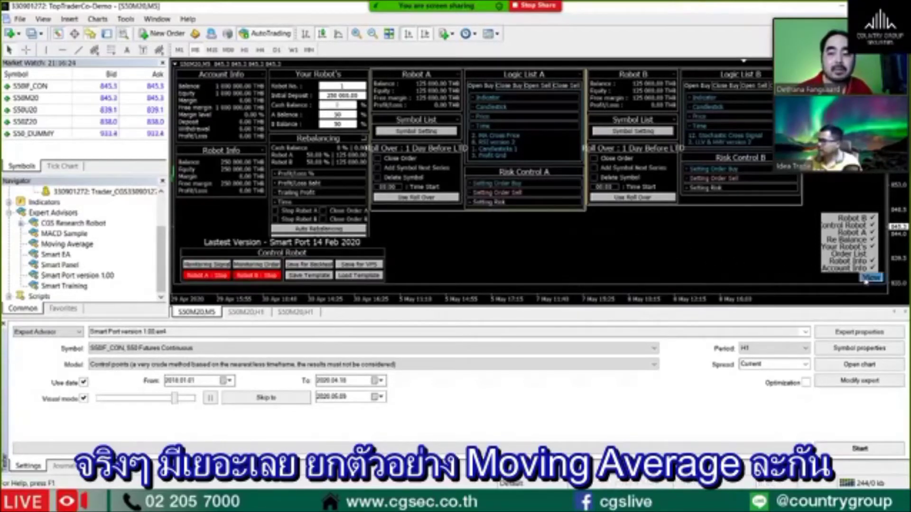
{"action": "left_click", "coordinate": [868, 279]}
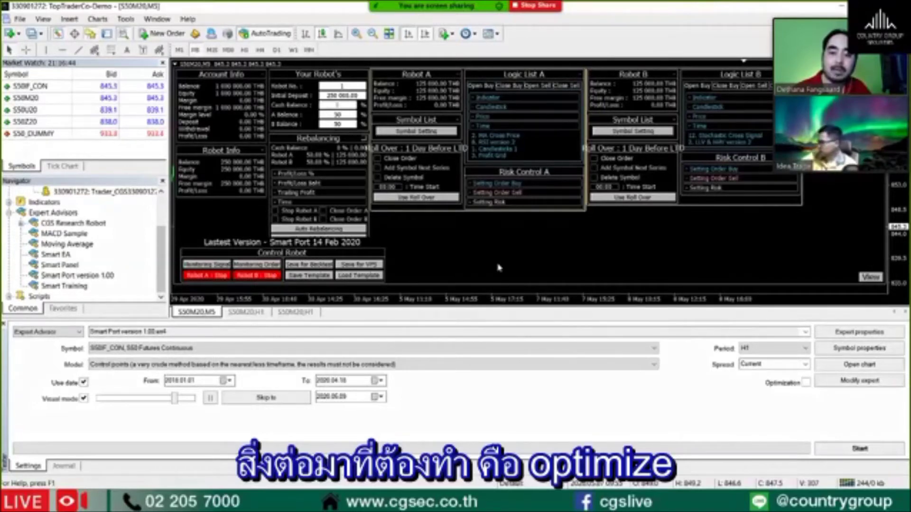
- Locate the CGS MA Cross Optimized indicator among the custom indicators and open a new chart for S50IF_CON
{"action": "double_click", "coordinate": [44, 201]}
{"action": "scroll", "coordinate": [118, 252], "scroll_direction": "down", "scroll_amount": 2}
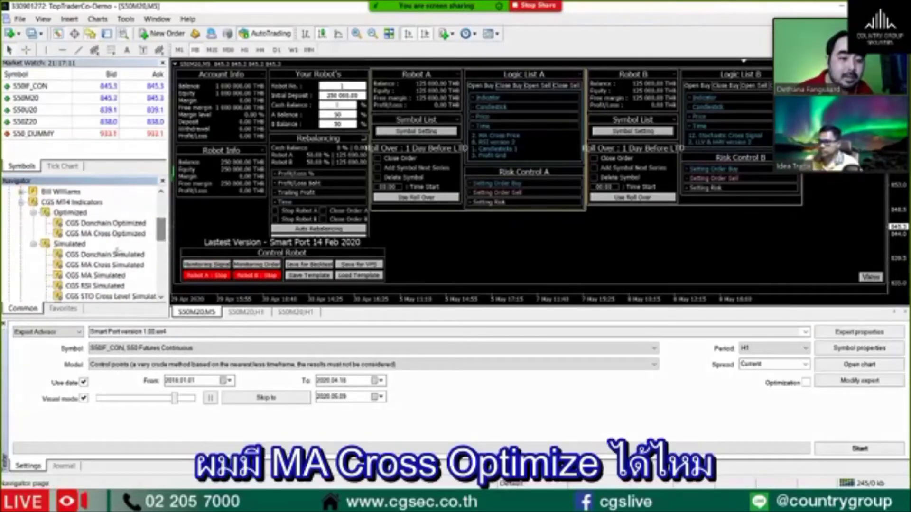
{"action": "left_click", "coordinate": [107, 235]}
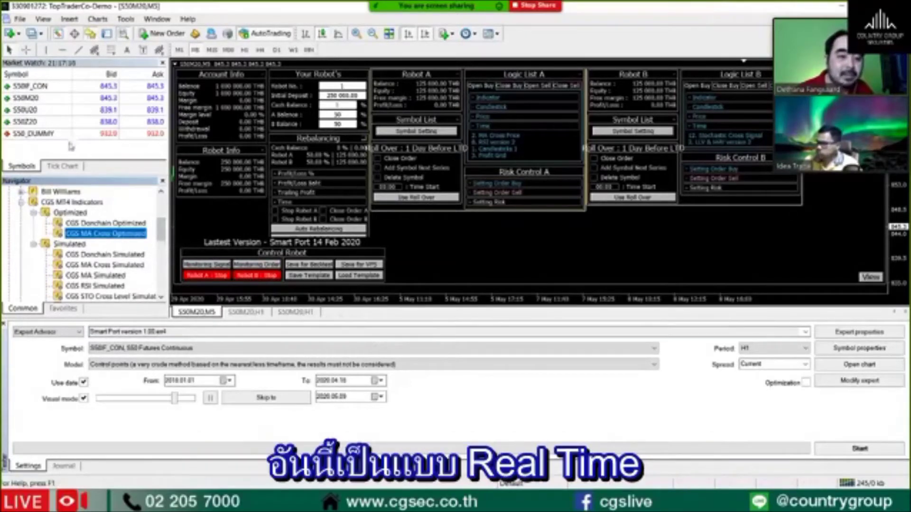
{"action": "right_click", "coordinate": [39, 86]}
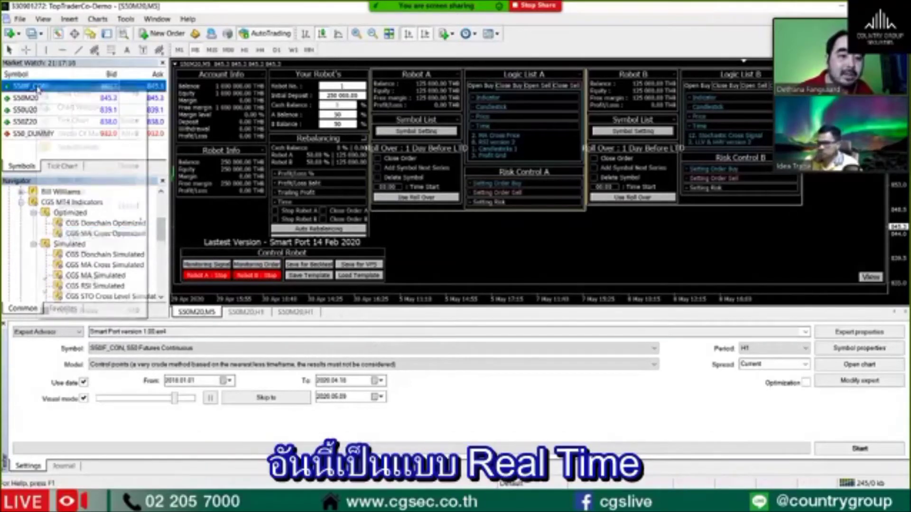
{"action": "left_click", "coordinate": [66, 107]}
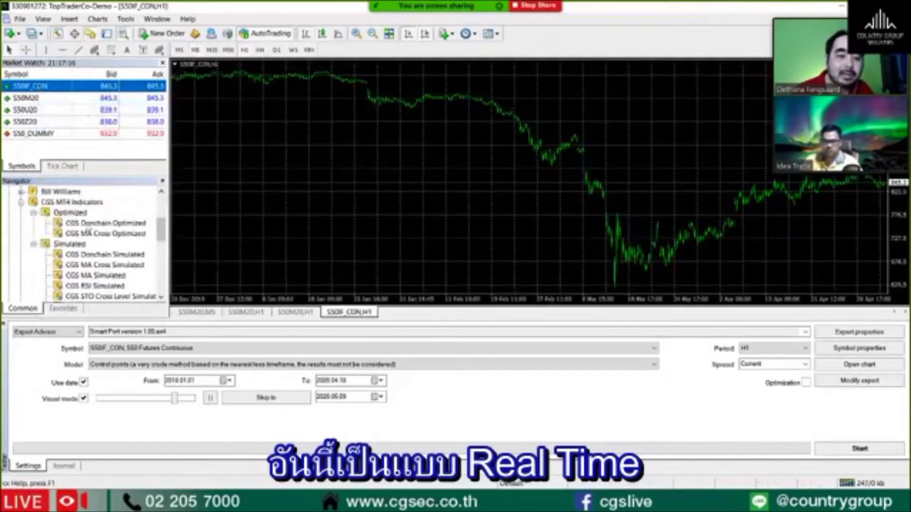
- Add the CGS MA Cross Optimized indicator to the S50IF_CON chart and bring up its input parameters
{"action": "left_click", "coordinate": [106, 233]}
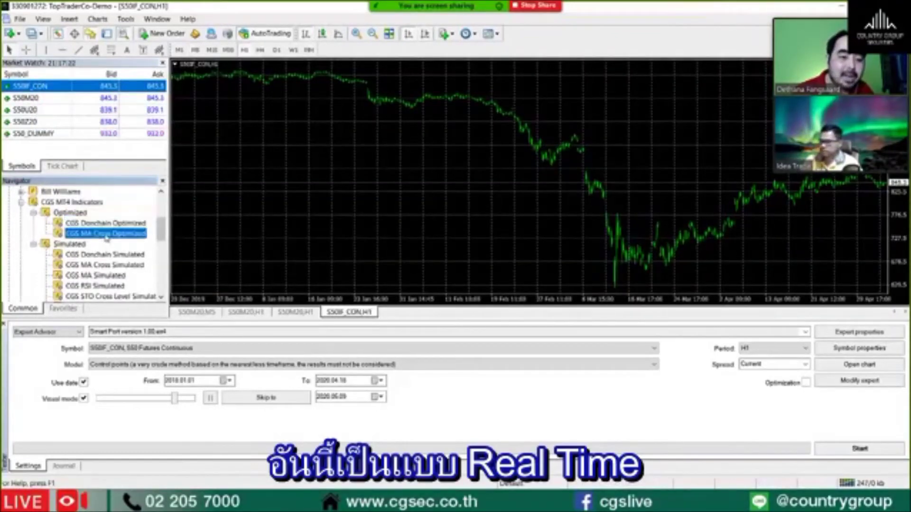
{"action": "left_click_drag", "start_coordinate": [147, 242], "coordinate": [356, 199]}
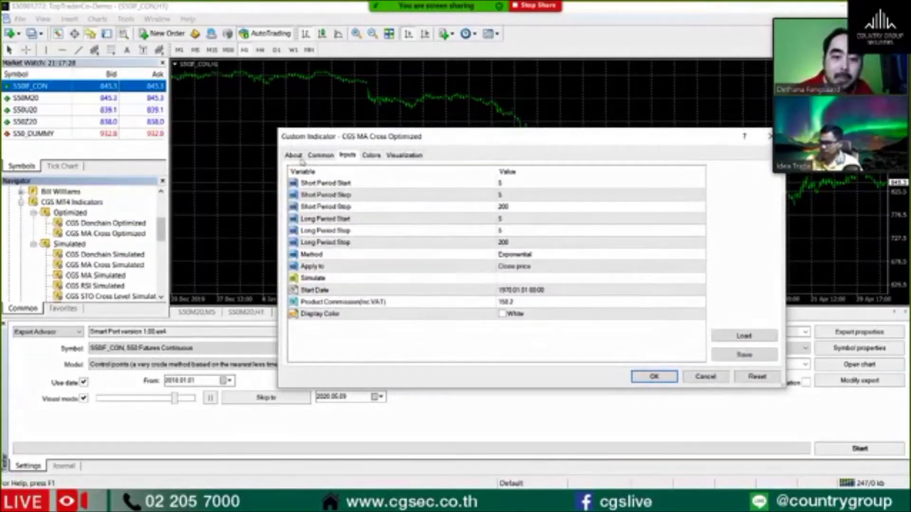
{"action": "left_click", "coordinate": [320, 155]}
{"action": "left_click", "coordinate": [347, 155]}
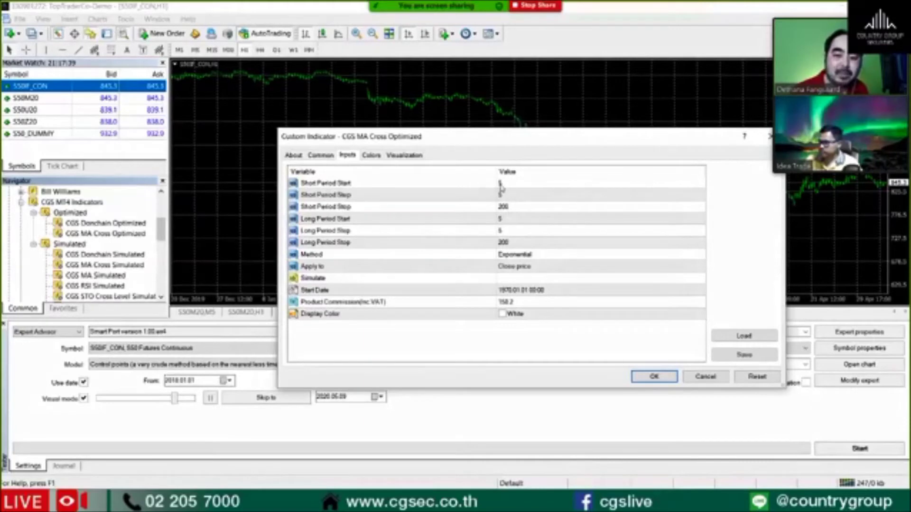
- Set the indicator's Short Period Stop to 100 and its Short Period Step to 1
{"action": "double_click", "coordinate": [503, 206]}
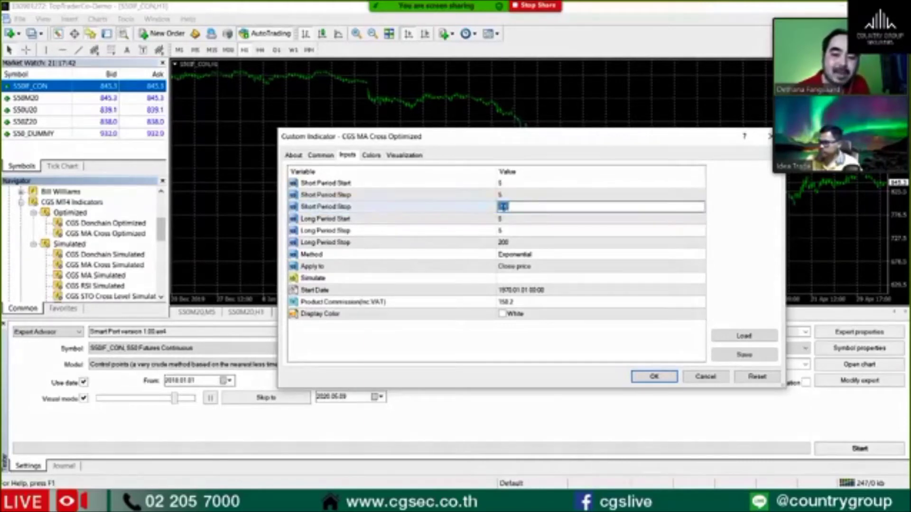
{"action": "type", "text": "100"}
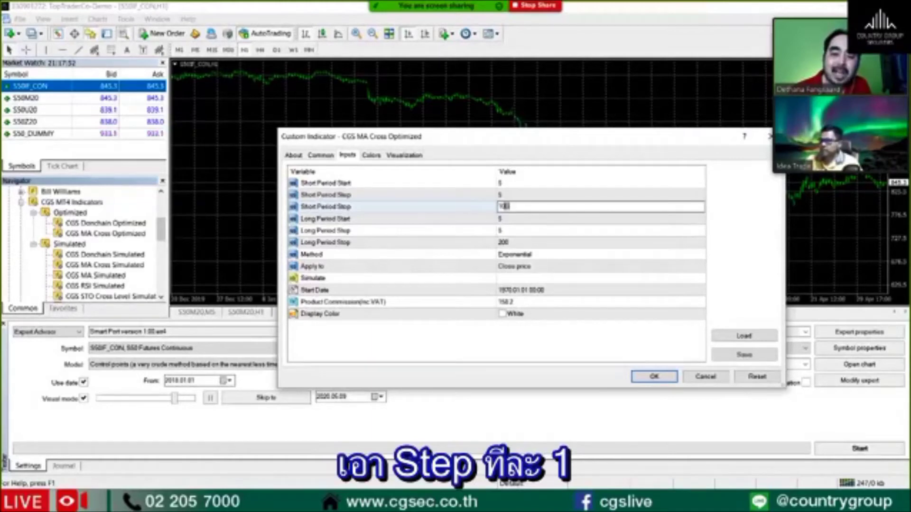
{"action": "double_click", "coordinate": [501, 195]}
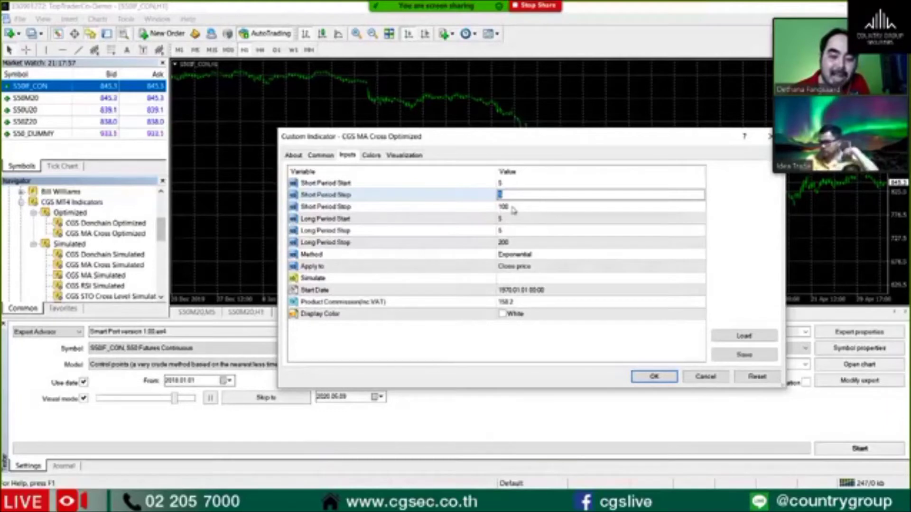
{"action": "type", "text": "1"}
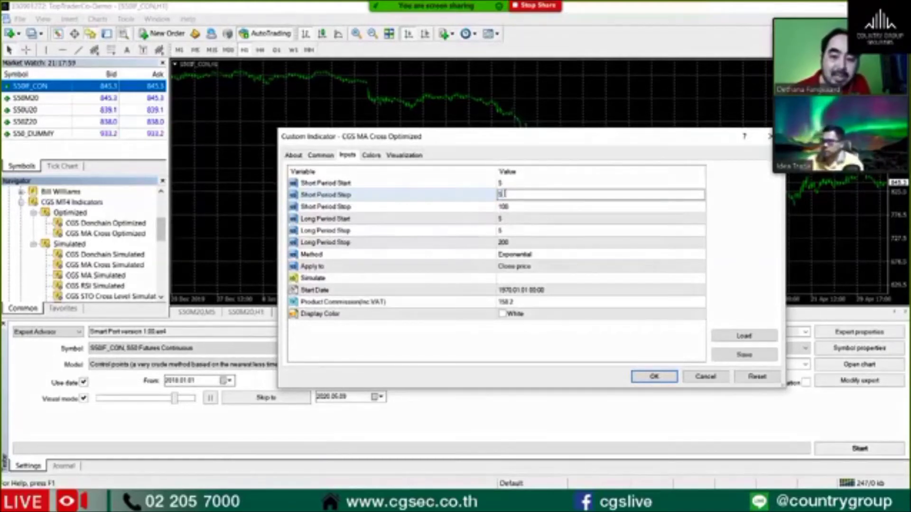
{"action": "left_click", "coordinate": [516, 219]}
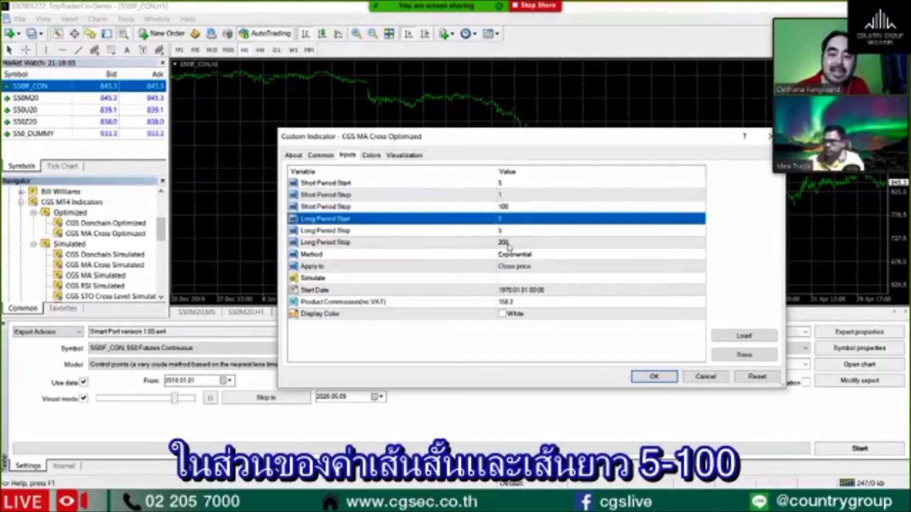
- Set the indicator's Long Period Stop to 100 and its Long Period Step to 1
{"action": "double_click", "coordinate": [506, 243]}
{"action": "type", "text": "100"}
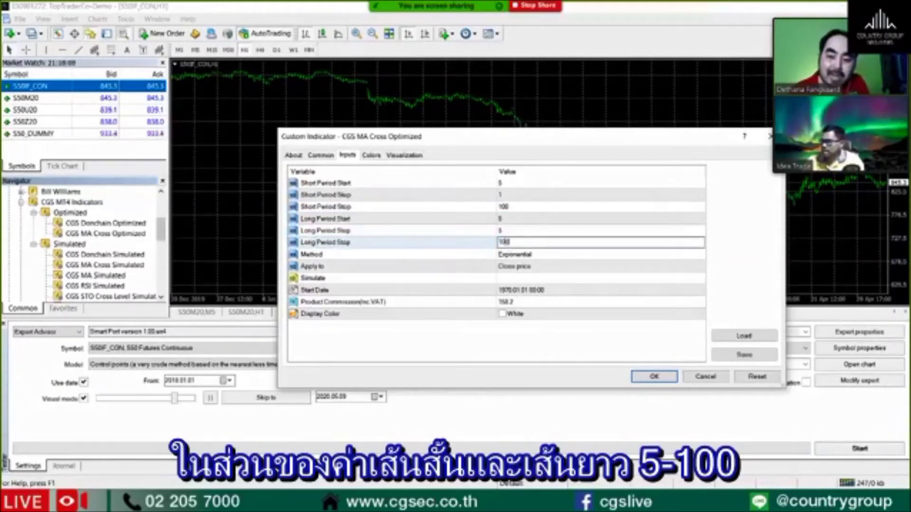
{"action": "left_click", "coordinate": [524, 230]}
{"action": "double_click", "coordinate": [518, 233]}
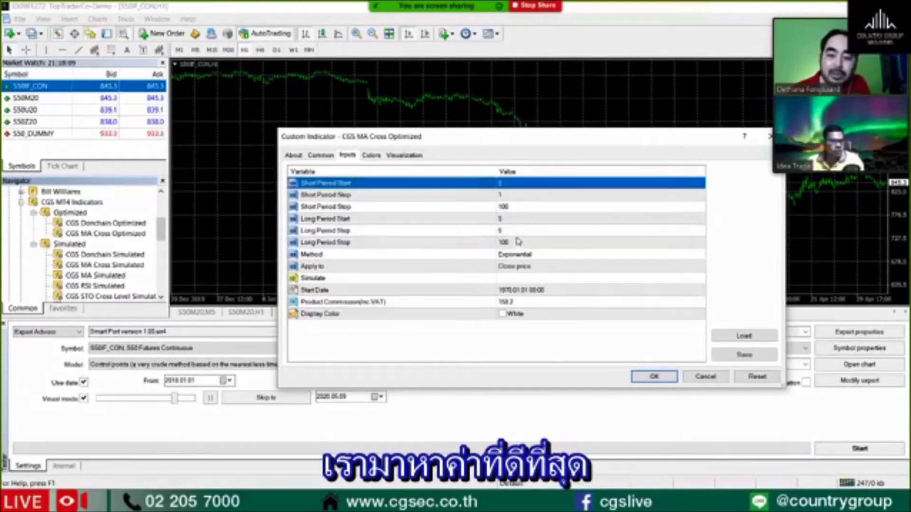
{"action": "type", "text": "1"}
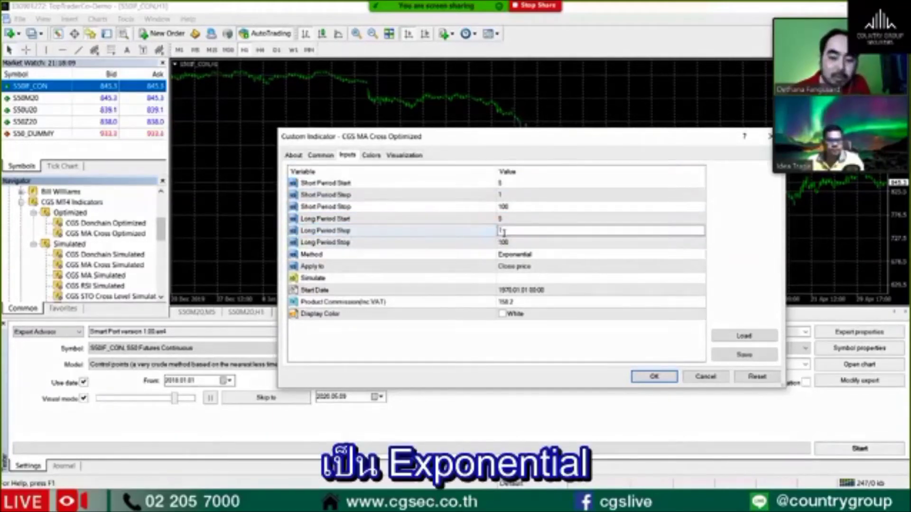
{"action": "left_click", "coordinate": [530, 243]}
- Check the Exponential method and Close price settings, choose 1970.01.01 as the start date, and apply the indicator
{"action": "left_click", "coordinate": [528, 256]}
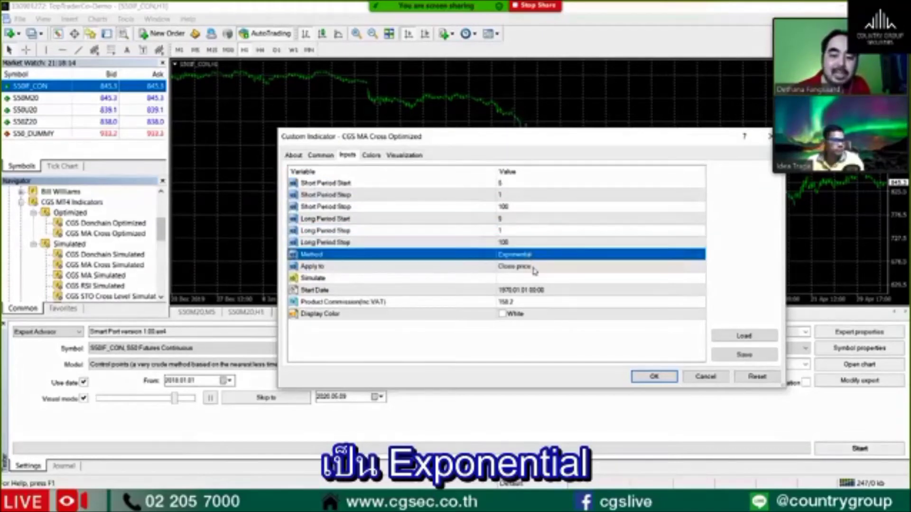
{"action": "left_click", "coordinate": [535, 269]}
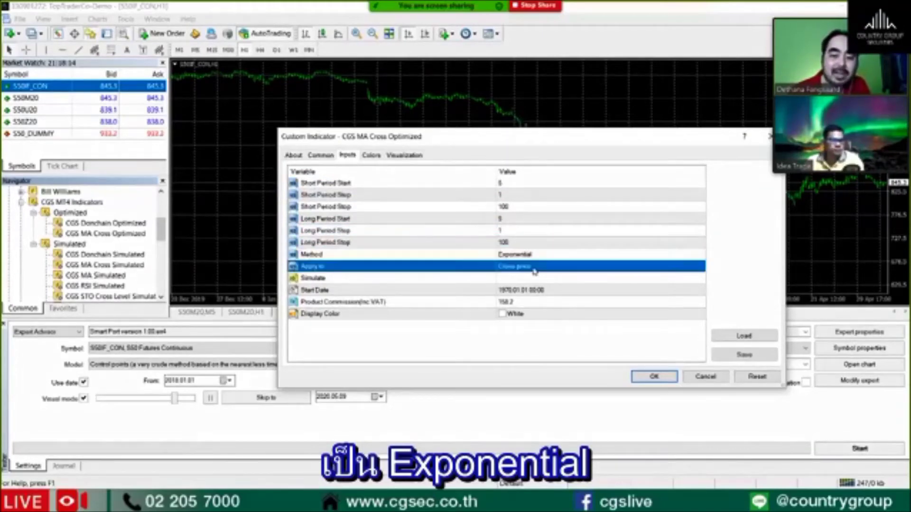
{"action": "left_click", "coordinate": [519, 291]}
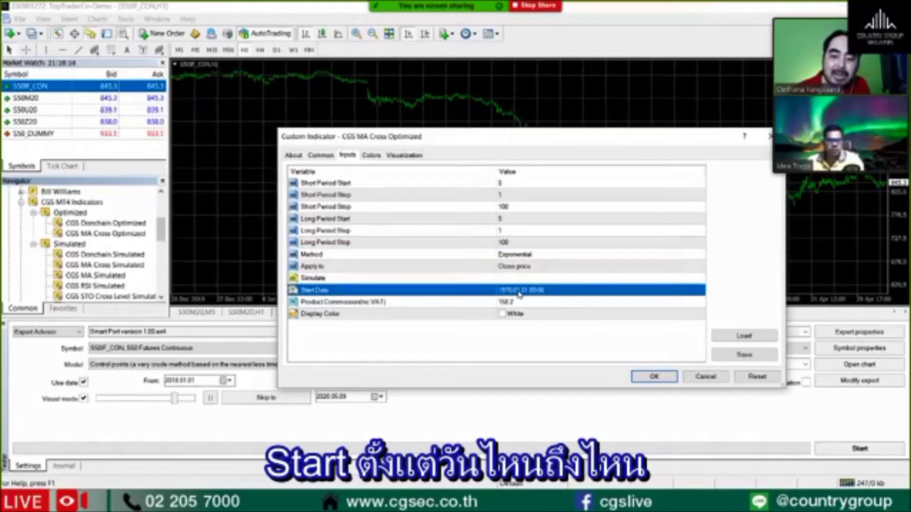
{"action": "left_click", "coordinate": [519, 291]}
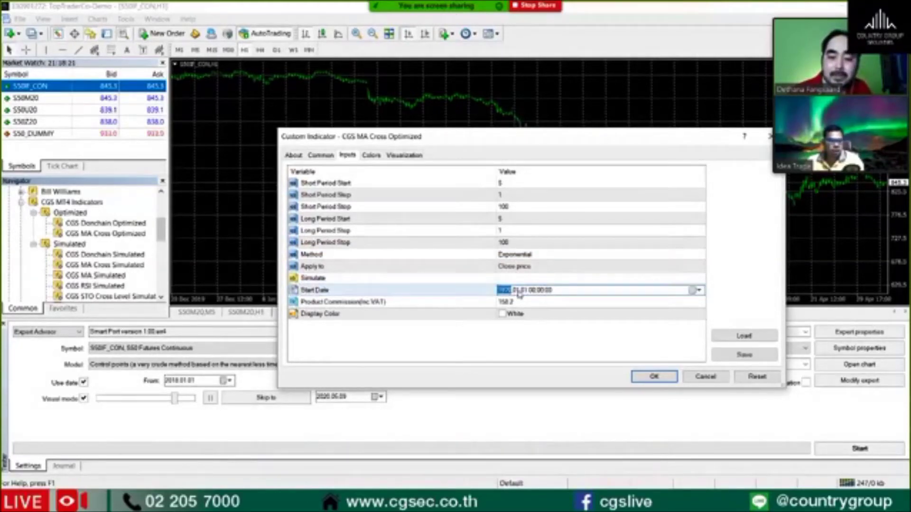
{"action": "left_click", "coordinate": [697, 290]}
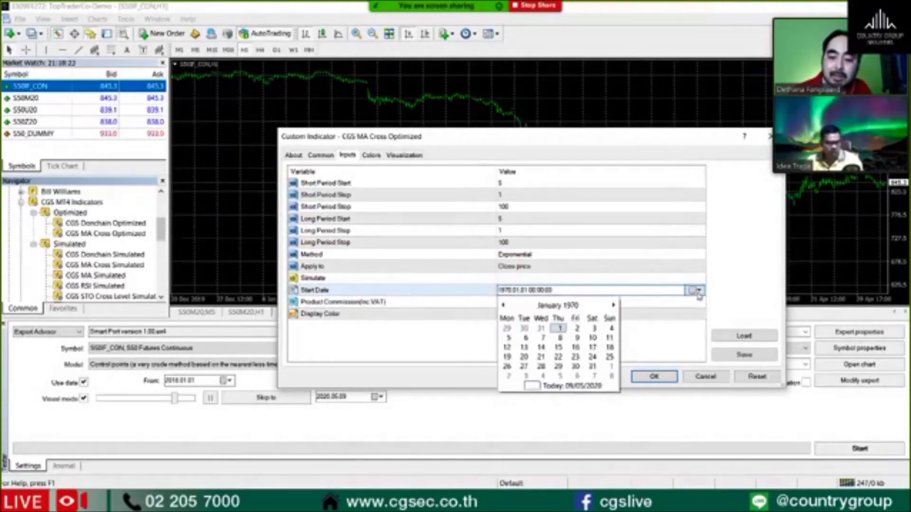
{"action": "left_click", "coordinate": [572, 309]}
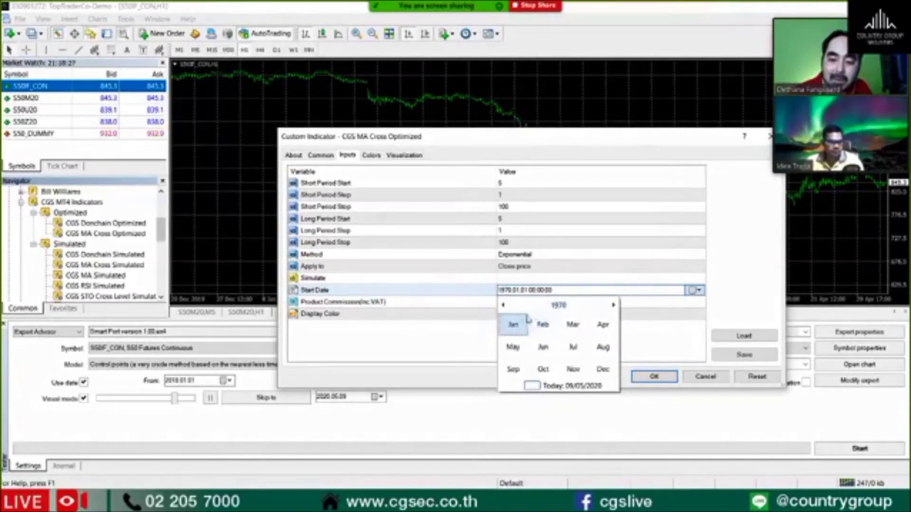
{"action": "left_click", "coordinate": [503, 306]}
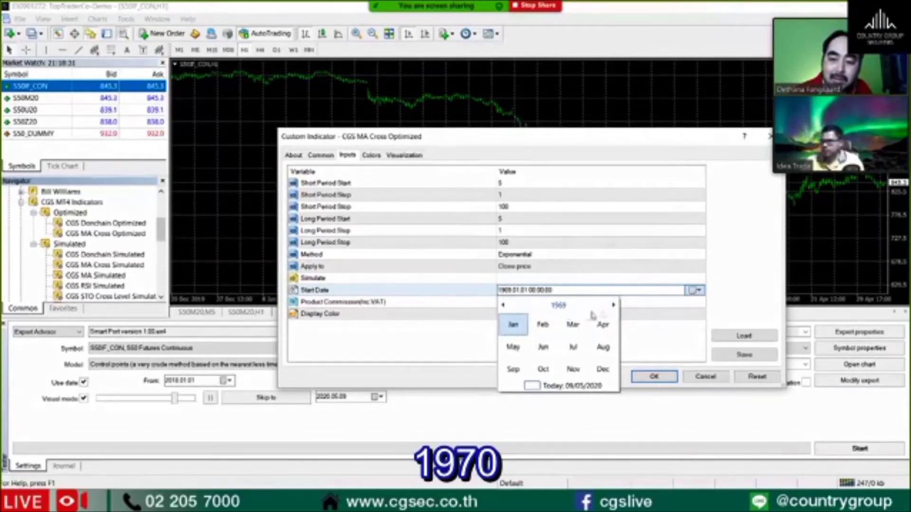
{"action": "left_click", "coordinate": [613, 305]}
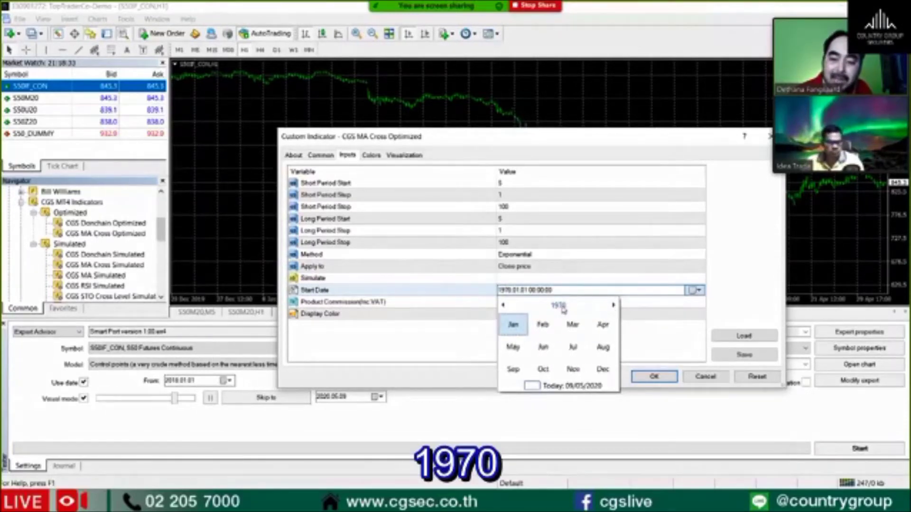
{"action": "left_click", "coordinate": [512, 326]}
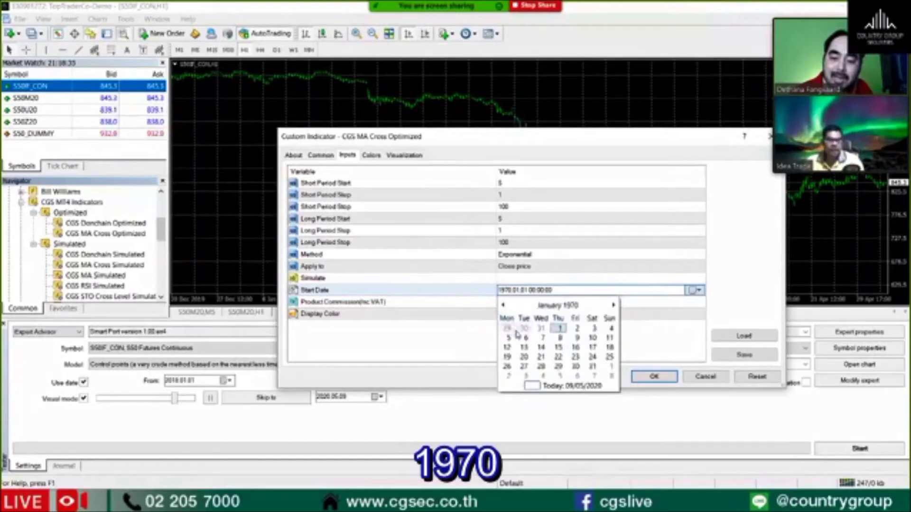
{"action": "left_click", "coordinate": [558, 328]}
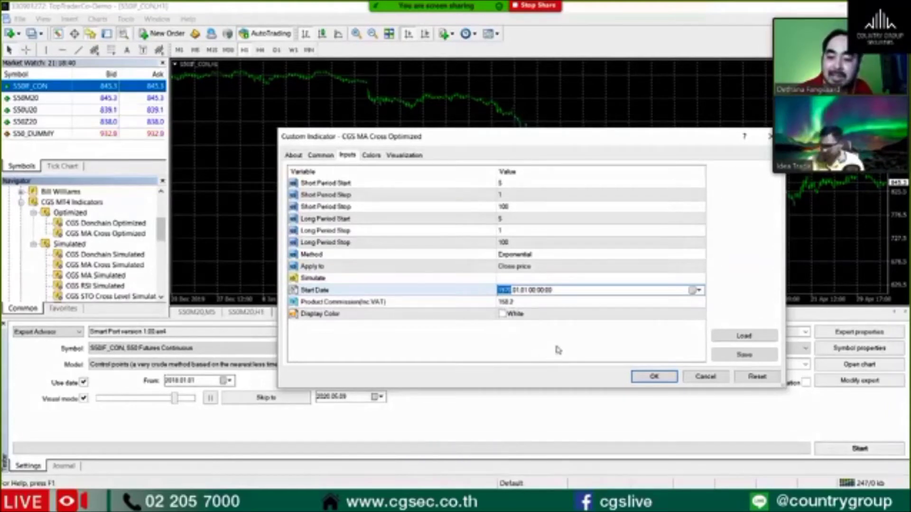
{"action": "left_click", "coordinate": [659, 377]}
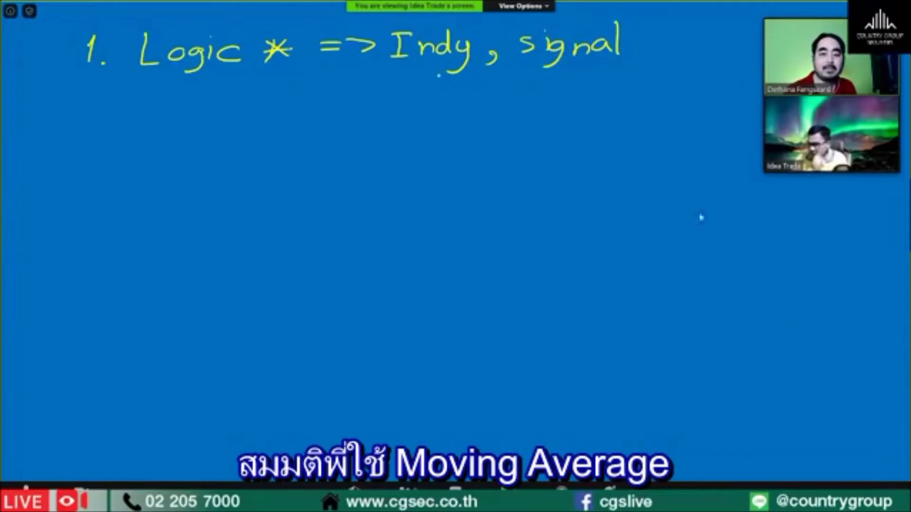
- Exit the full-screen view of the shared whiteboard in the Zoom meeting
{"action": "left_click", "coordinate": [548, 7]}
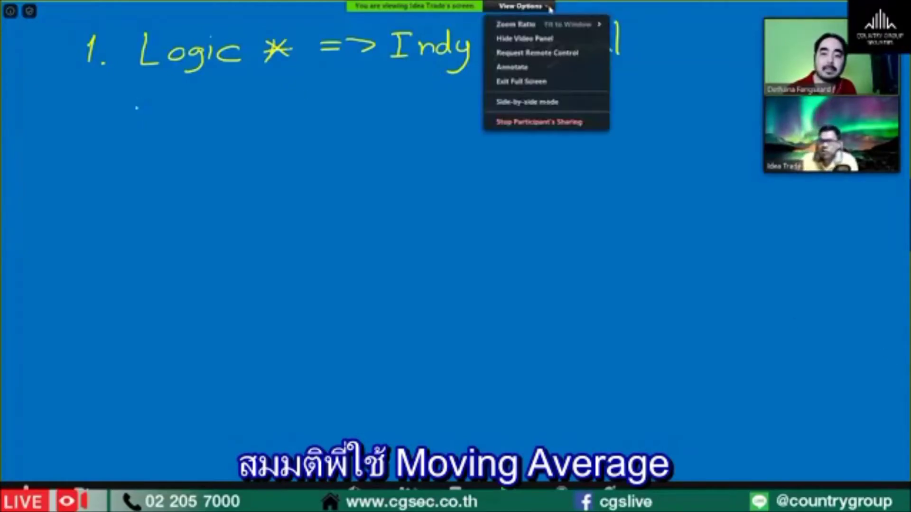
{"action": "left_click", "coordinate": [559, 84]}
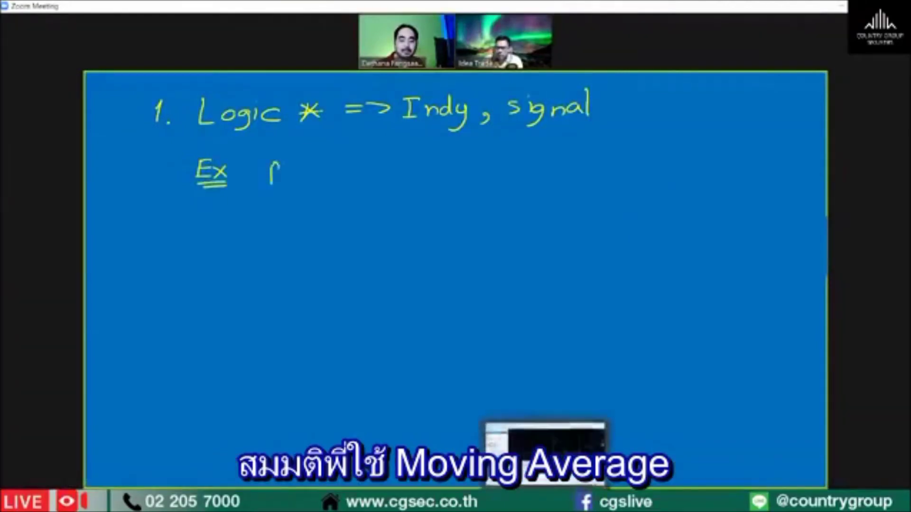
{"action": "key", "text": "alt+Tab"}
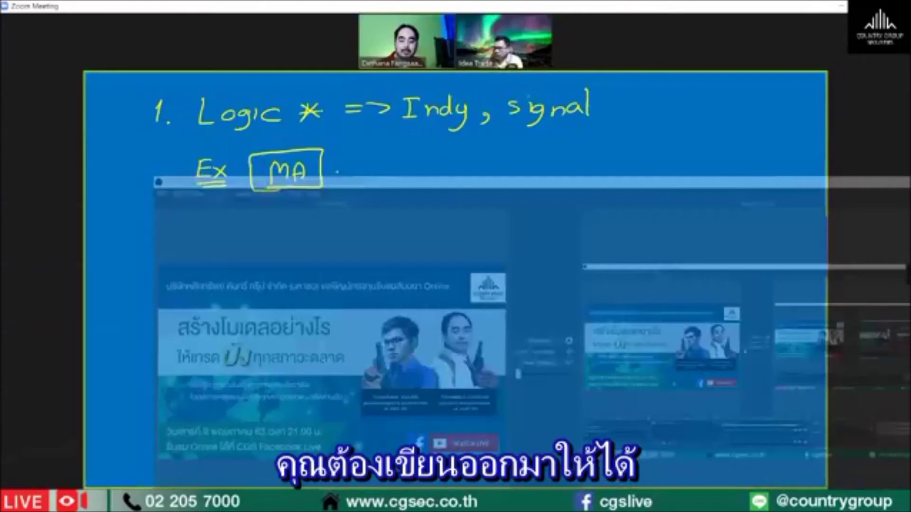
{"action": "key", "text": "alt+Tab"}
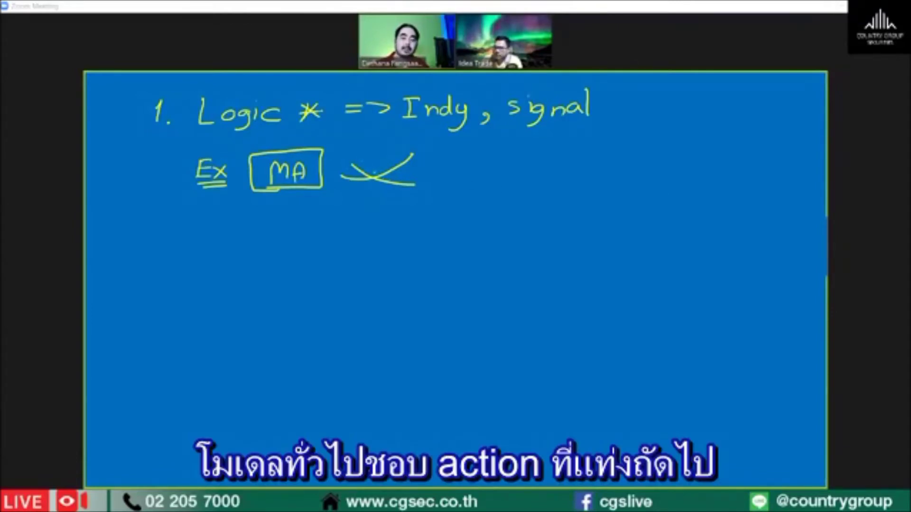
- Sketch a wicked candle at the crossing lines beside the boxed MA, add the next candle, and label it "open"
{"action": "mouse_move", "coordinate": [372, 164]}
{"action": "left_mouse_down"}
{"action": "mouse_move", "coordinate": [365, 189]}
{"action": "mouse_move", "coordinate": [375, 190]}
{"action": "left_mouse_up"}
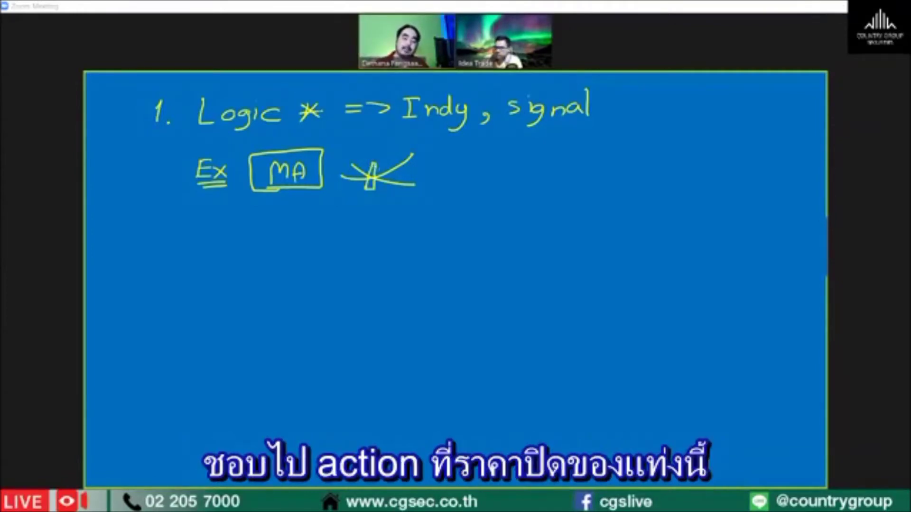
{"action": "left_click_drag", "start_coordinate": [375, 149], "coordinate": [374, 165]}
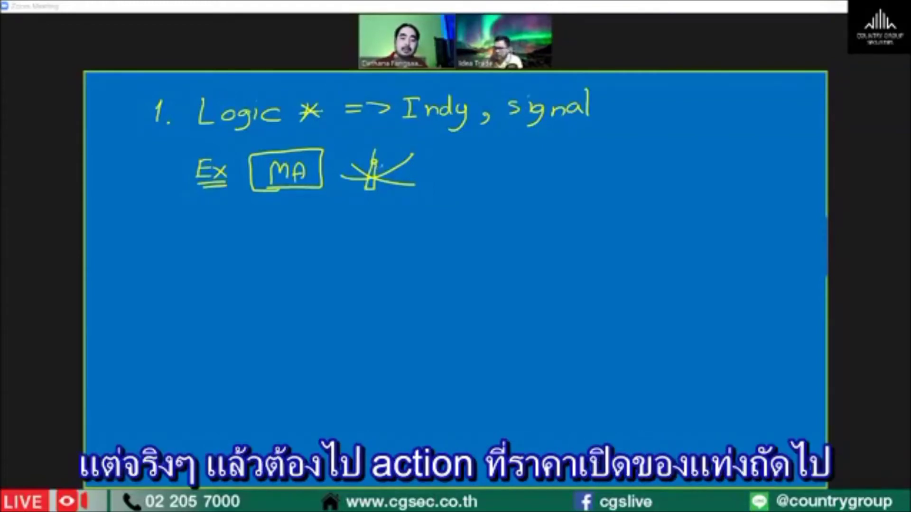
{"action": "mouse_move", "coordinate": [381, 164]}
{"action": "left_mouse_down"}
{"action": "mouse_move", "coordinate": [437, 174]}
{"action": "mouse_move", "coordinate": [437, 184]}
{"action": "mouse_move", "coordinate": [460, 179]}
{"action": "left_mouse_up"}
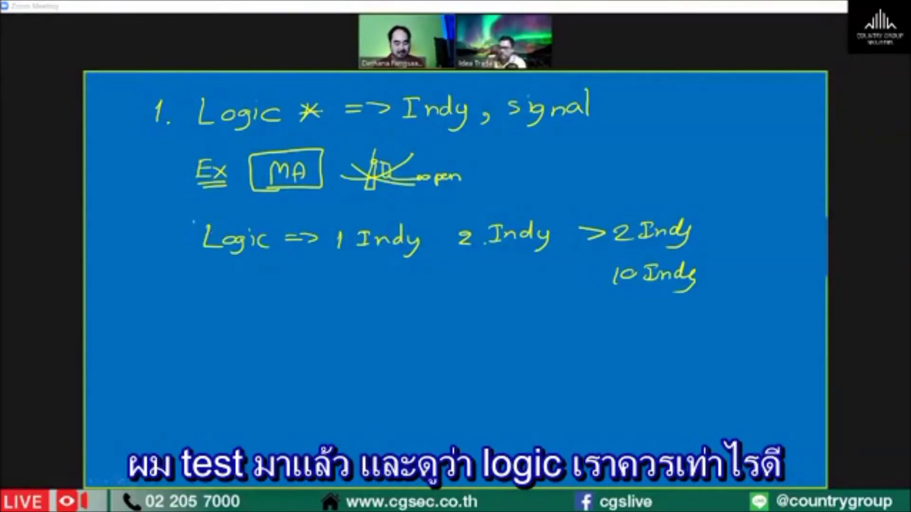
- Frame the "Logic => 1 Indy, 2 Indy, >2 Indy, 10 Indy" notes and mark 1 Indy and 2 Indy with a brace and three stars
{"action": "mouse_move", "coordinate": [203, 217]}
{"action": "left_mouse_down"}
{"action": "mouse_move", "coordinate": [204, 278]}
{"action": "mouse_move", "coordinate": [398, 298]}
{"action": "mouse_move", "coordinate": [712, 295]}
{"action": "mouse_move", "coordinate": [705, 203]}
{"action": "mouse_move", "coordinate": [199, 211]}
{"action": "left_mouse_up"}
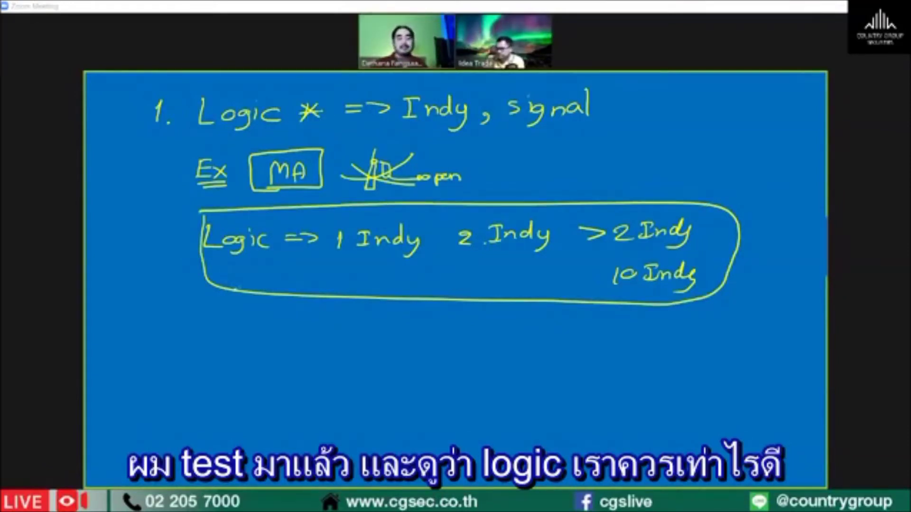
{"action": "mouse_move", "coordinate": [355, 268]}
{"action": "left_mouse_down"}
{"action": "mouse_move", "coordinate": [445, 270]}
{"action": "mouse_move", "coordinate": [532, 256]}
{"action": "left_mouse_up"}
{"action": "mouse_move", "coordinate": [432, 278]}
{"action": "left_mouse_down"}
{"action": "mouse_move", "coordinate": [447, 290]}
{"action": "mouse_move", "coordinate": [437, 290]}
{"action": "mouse_move", "coordinate": [442, 282]}
{"action": "left_mouse_up"}
{"action": "left_click_drag", "start_coordinate": [447, 280], "coordinate": [463, 293]}
{"action": "left_click_drag", "start_coordinate": [443, 286], "coordinate": [466, 284]}
{"action": "mouse_move", "coordinate": [470, 277]}
{"action": "left_mouse_down"}
{"action": "mouse_move", "coordinate": [481, 287]}
{"action": "mouse_move", "coordinate": [475, 290]}
{"action": "left_mouse_up"}
{"action": "left_click_drag", "start_coordinate": [470, 285], "coordinate": [495, 286]}
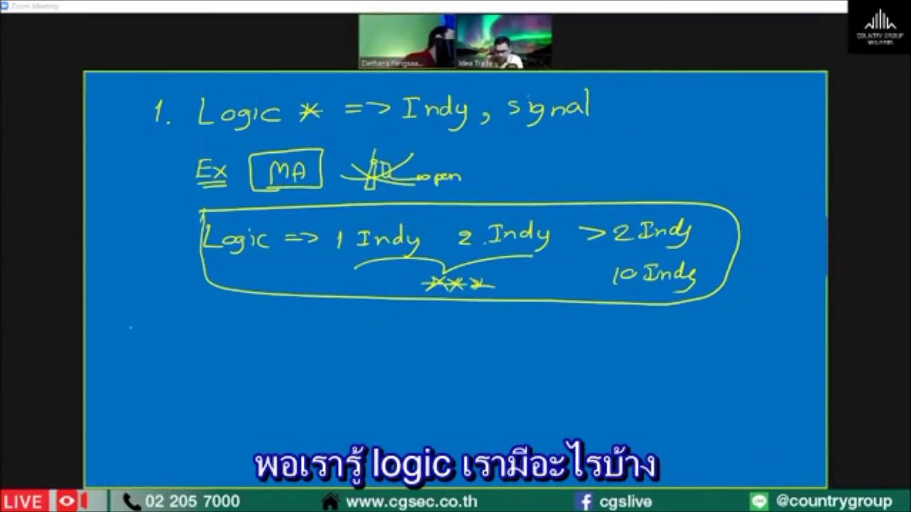
- Handwrite the second heading, "2. Optimize", below the framed logic notes
{"action": "left_click_drag", "start_coordinate": [166, 332], "coordinate": [176, 348]}
{"action": "left_click", "coordinate": [179, 347]}
{"action": "left_click", "coordinate": [191, 343]}
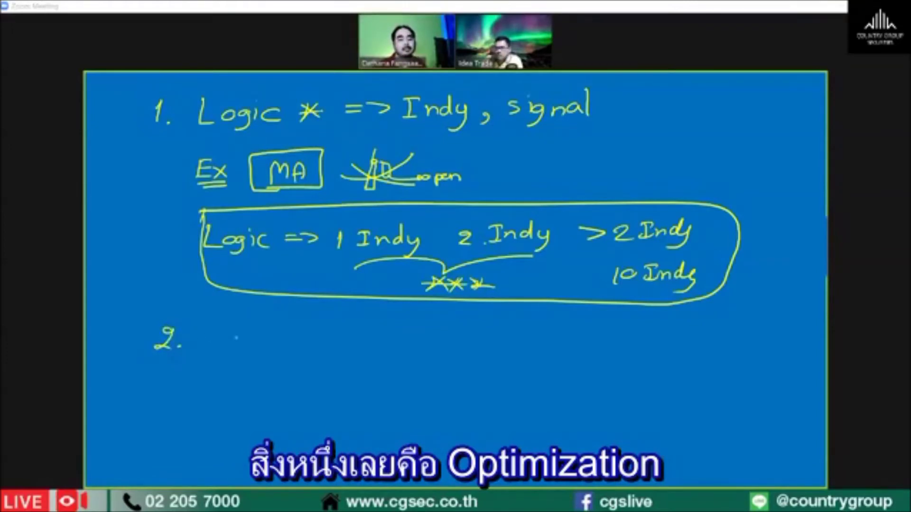
{"action": "mouse_move", "coordinate": [215, 333]}
{"action": "left_mouse_down"}
{"action": "mouse_move", "coordinate": [205, 343]}
{"action": "mouse_move", "coordinate": [230, 354]}
{"action": "mouse_move", "coordinate": [231, 338]}
{"action": "mouse_move", "coordinate": [322, 327]}
{"action": "mouse_move", "coordinate": [316, 338]}
{"action": "left_mouse_up"}
{"action": "left_click_drag", "start_coordinate": [316, 338], "coordinate": [344, 338]}
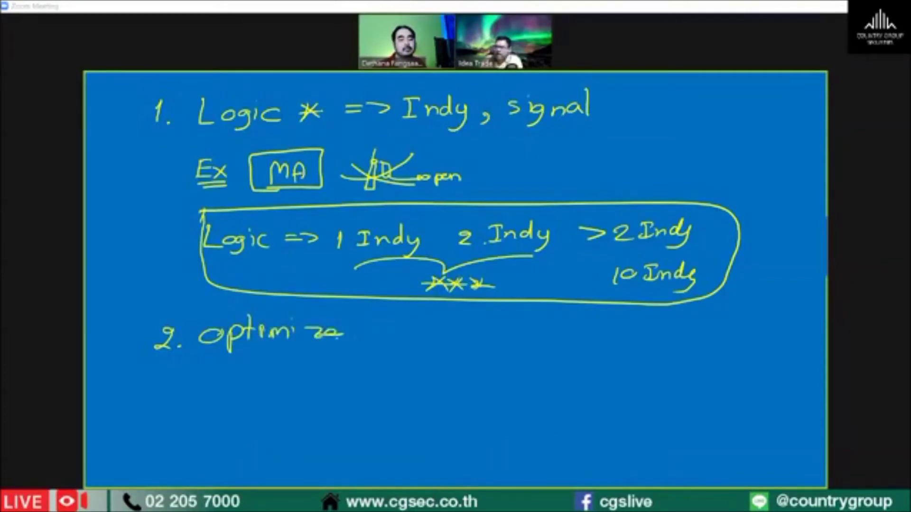